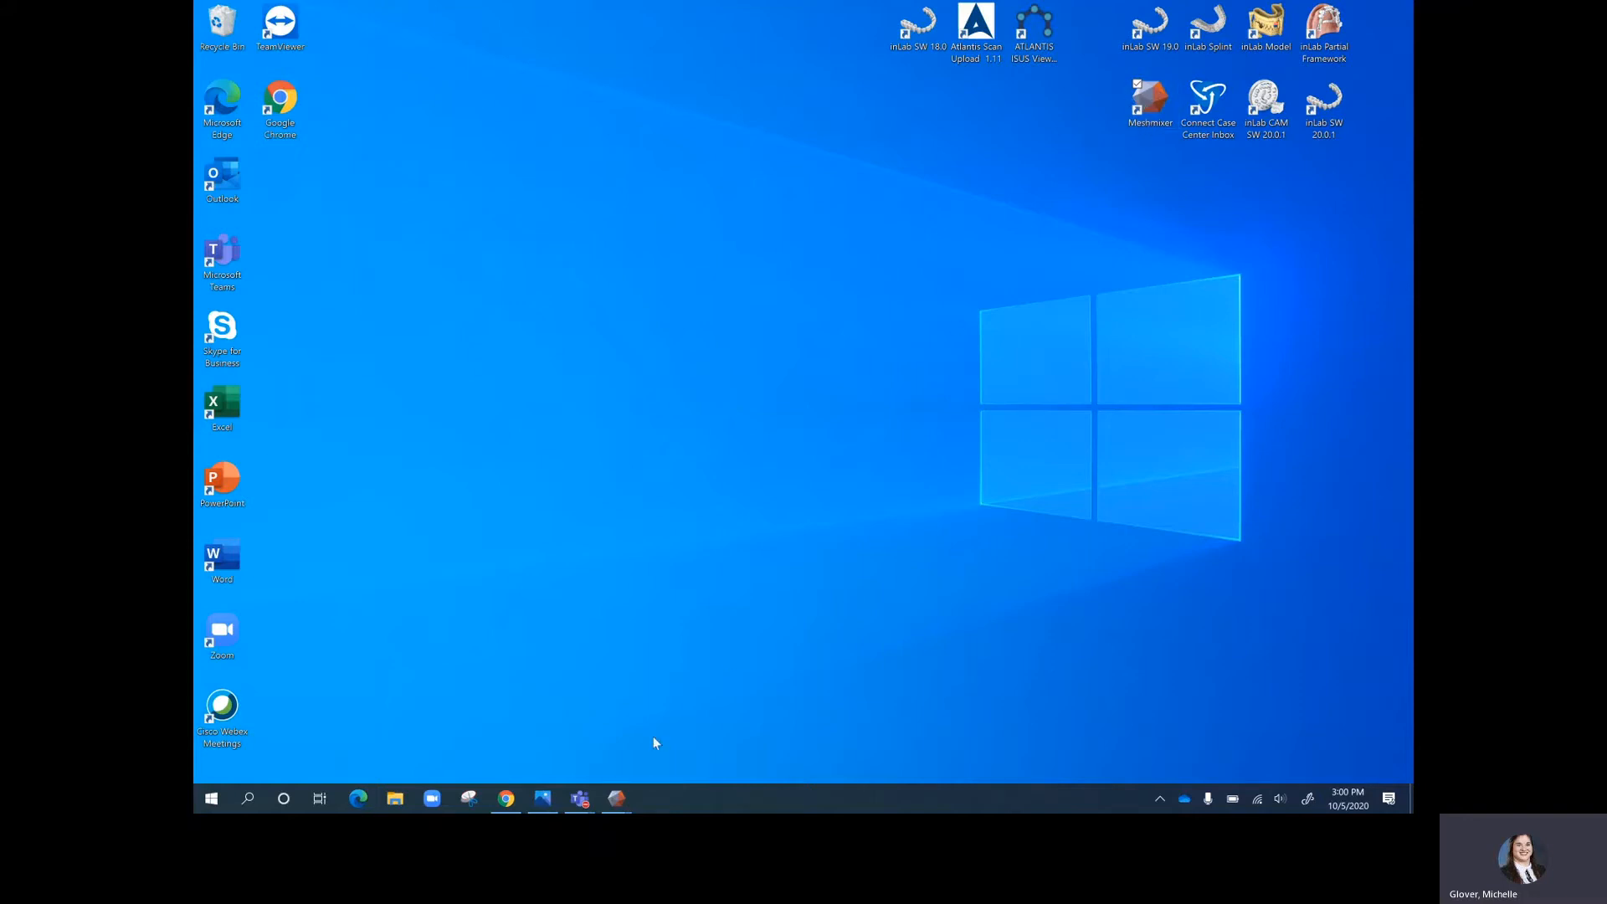
# - Switch to Meshmixer in a maximized window and import the LowerBase mesh from the Finish Design folder
pyautogui.moveTo(613, 797)
pyautogui.click(689, 758)
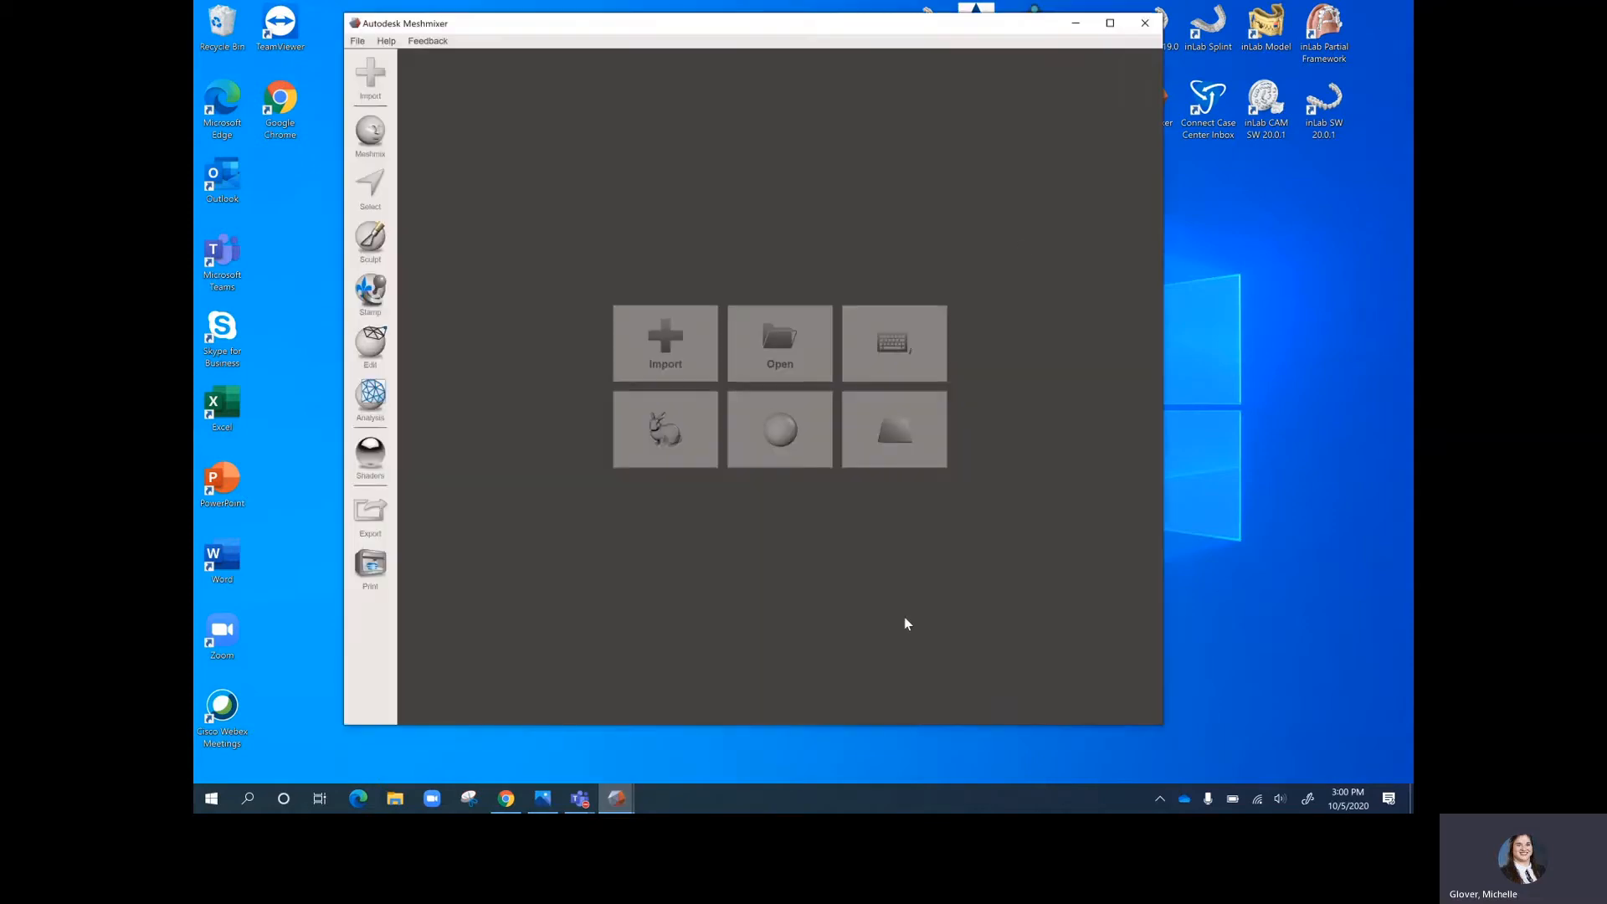
pyautogui.click(1110, 22)
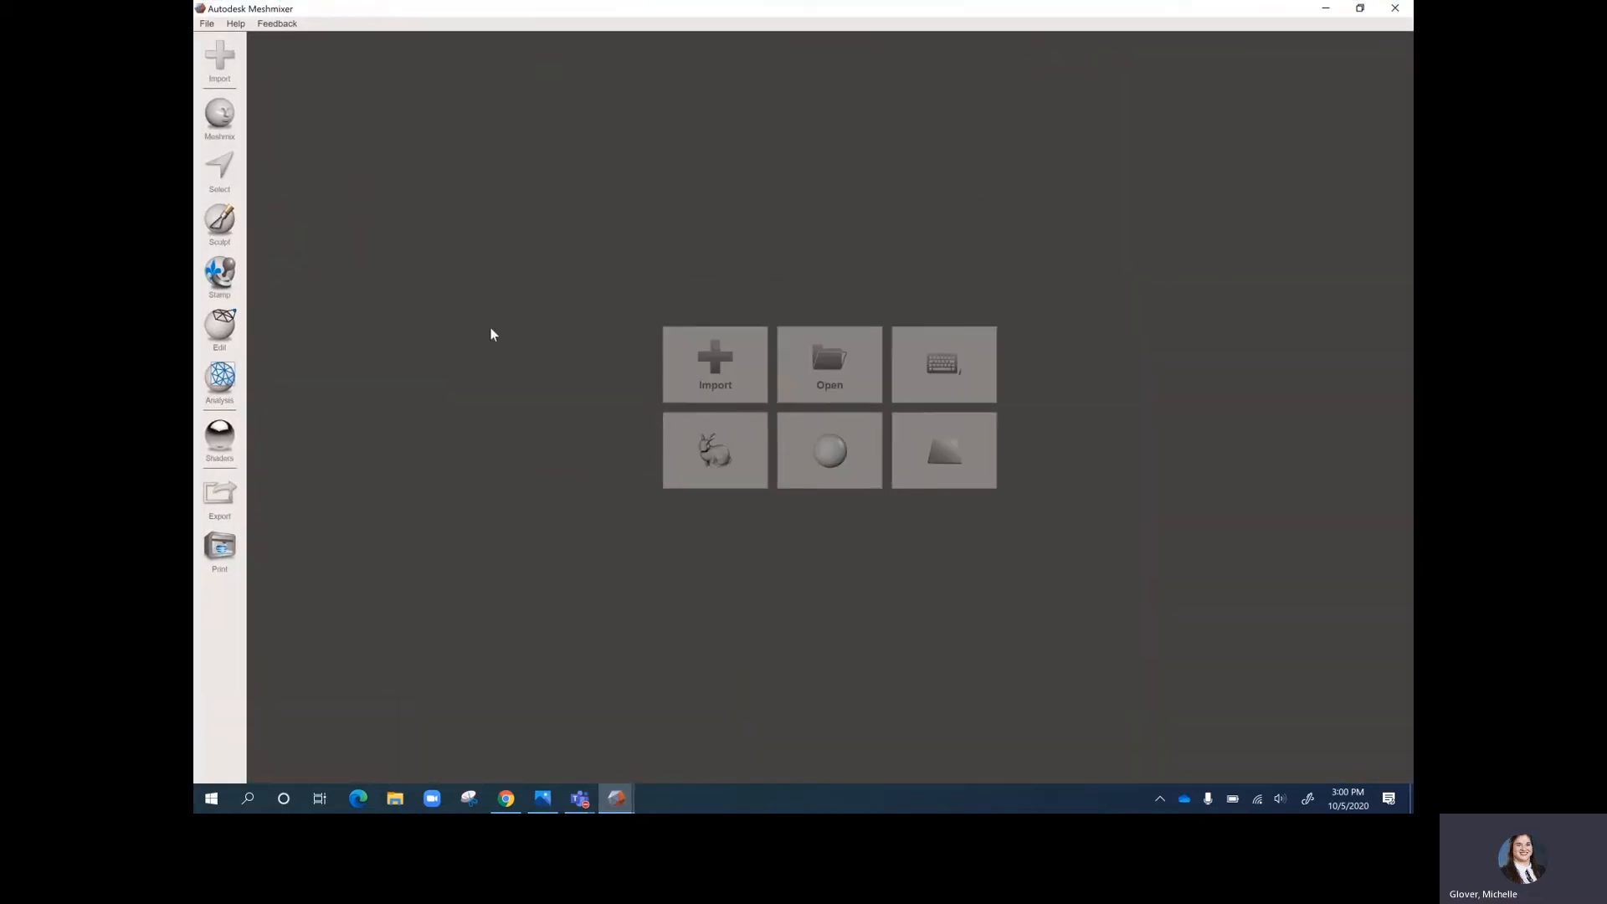
pyautogui.click(735, 355)
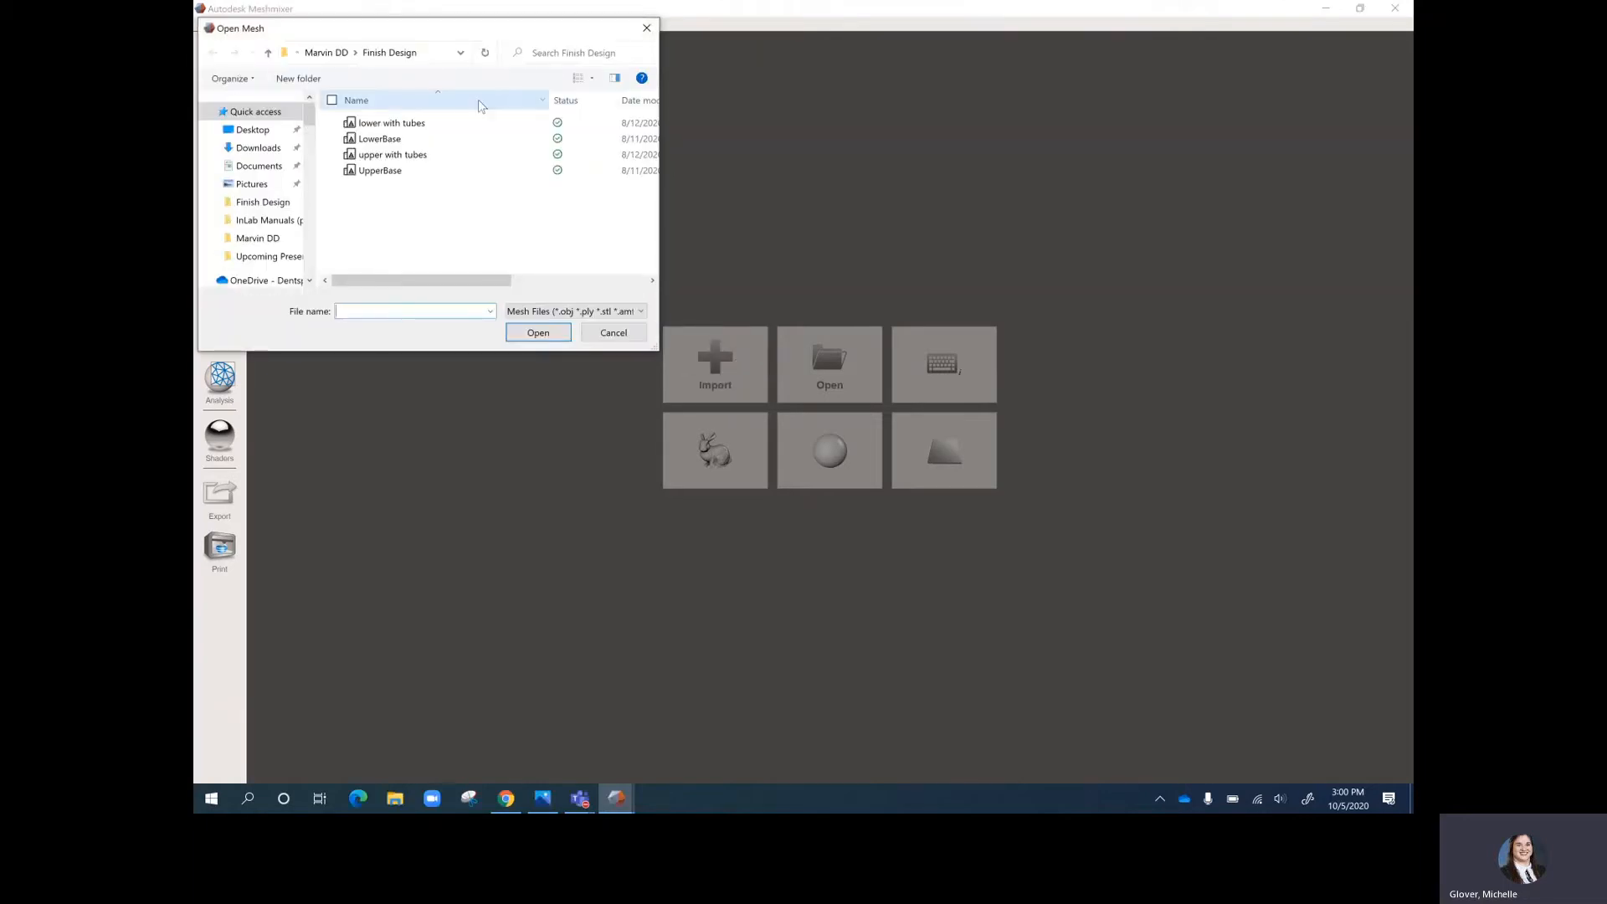
pyautogui.click(381, 139)
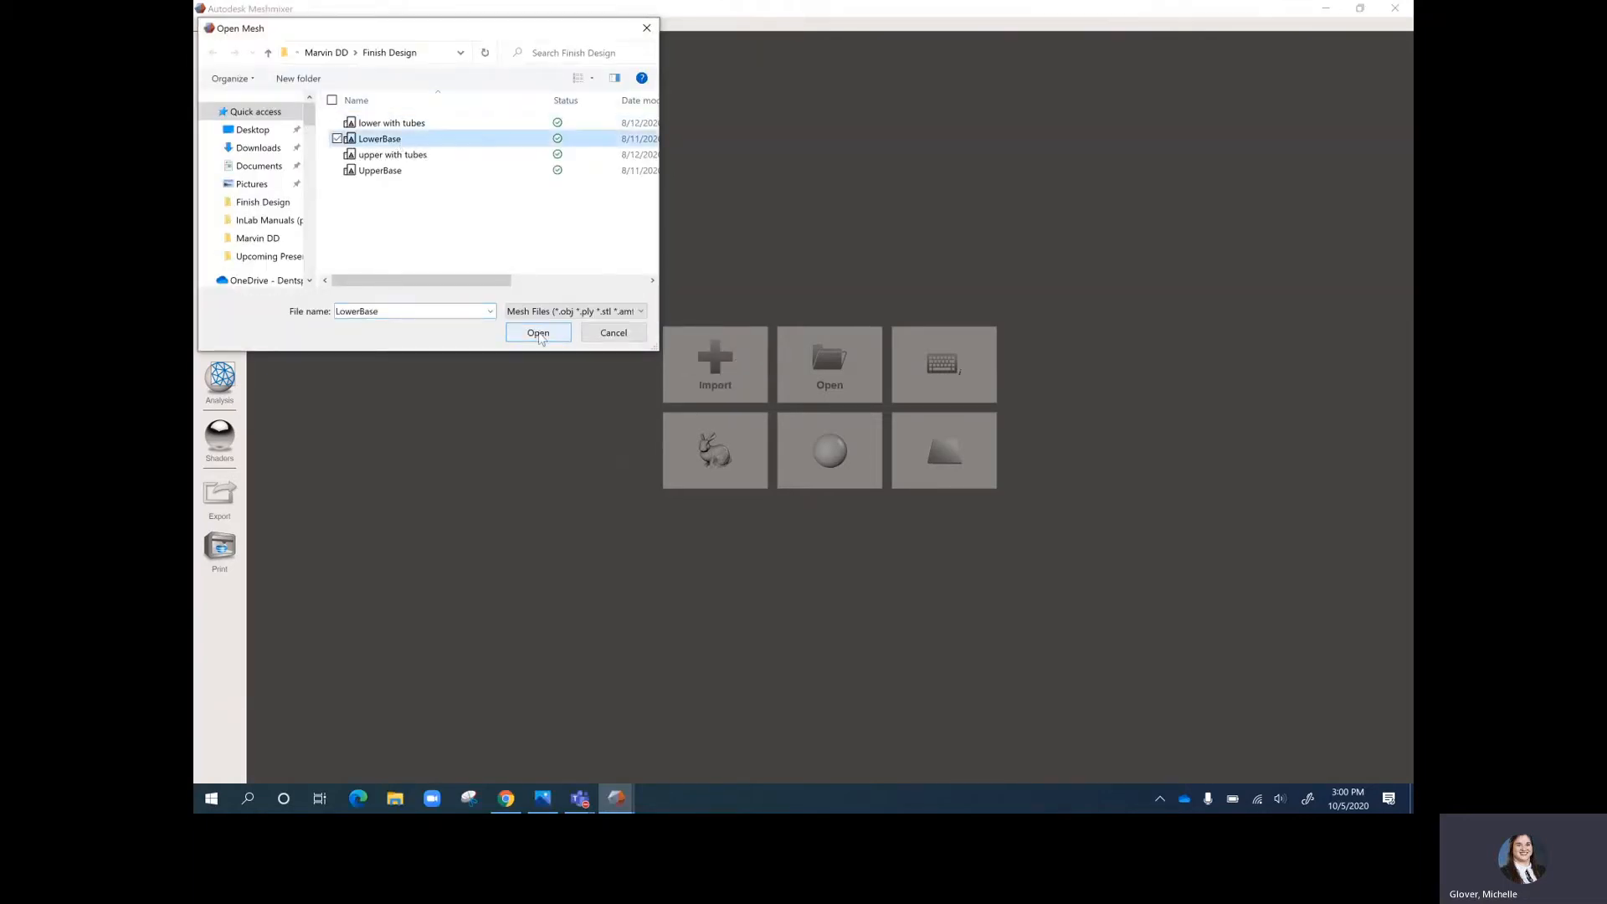
pyautogui.click(538, 334)
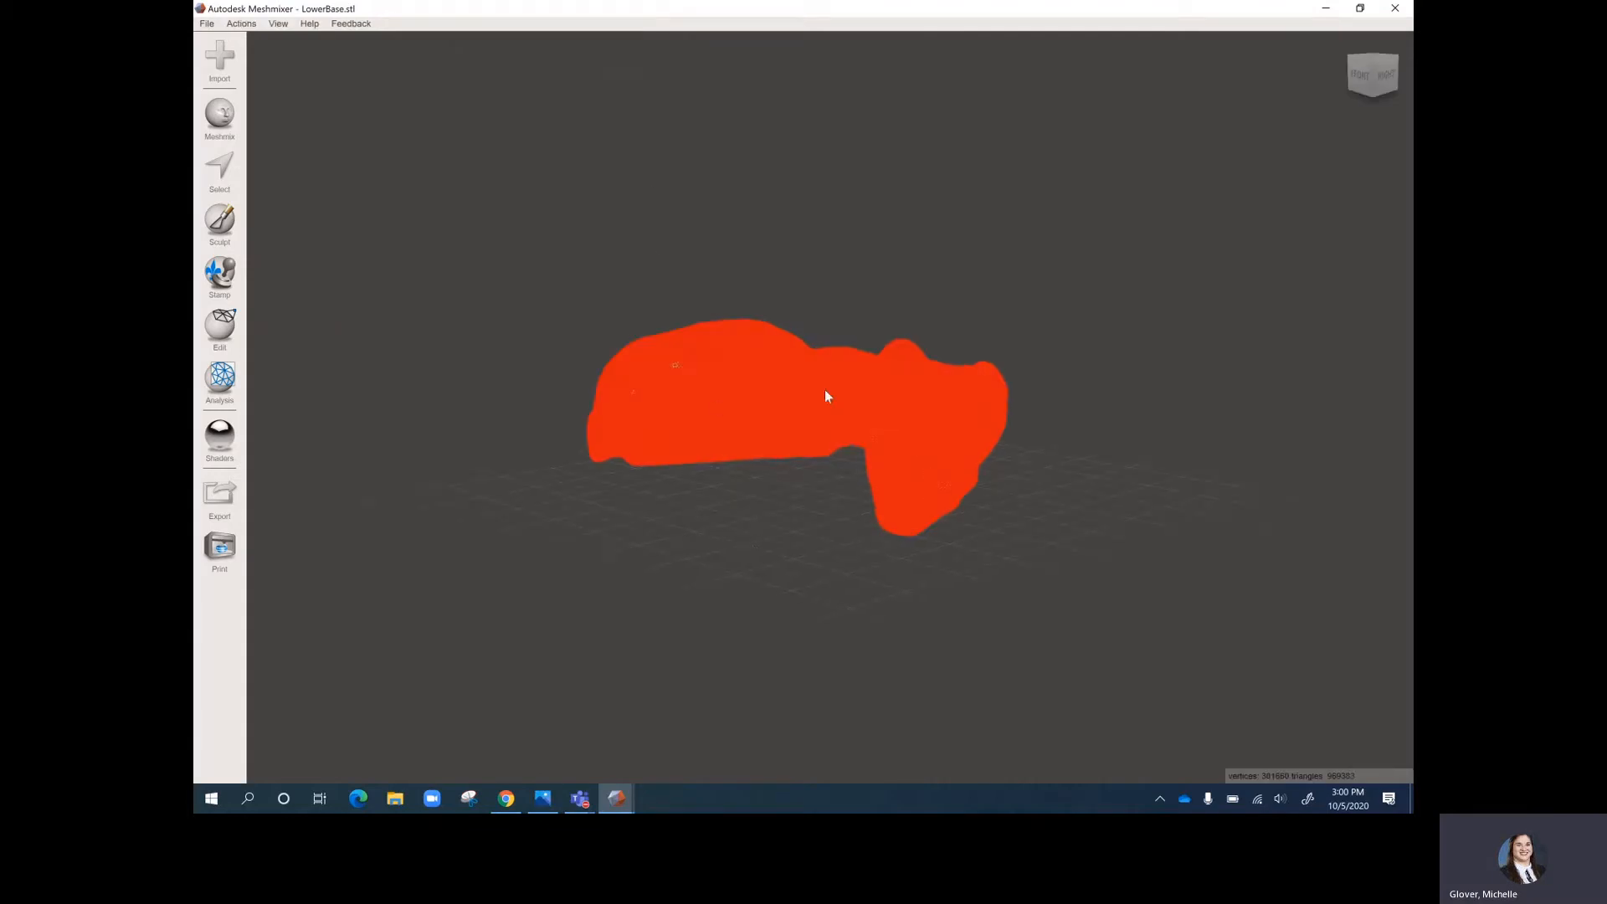
# - Make the lower base solid with the Sharp Edge Preserve type, solid accuracy 512 and mesh density 512
pyautogui.moveTo(826, 395); pyautogui.dragTo(888, 178, button='right')
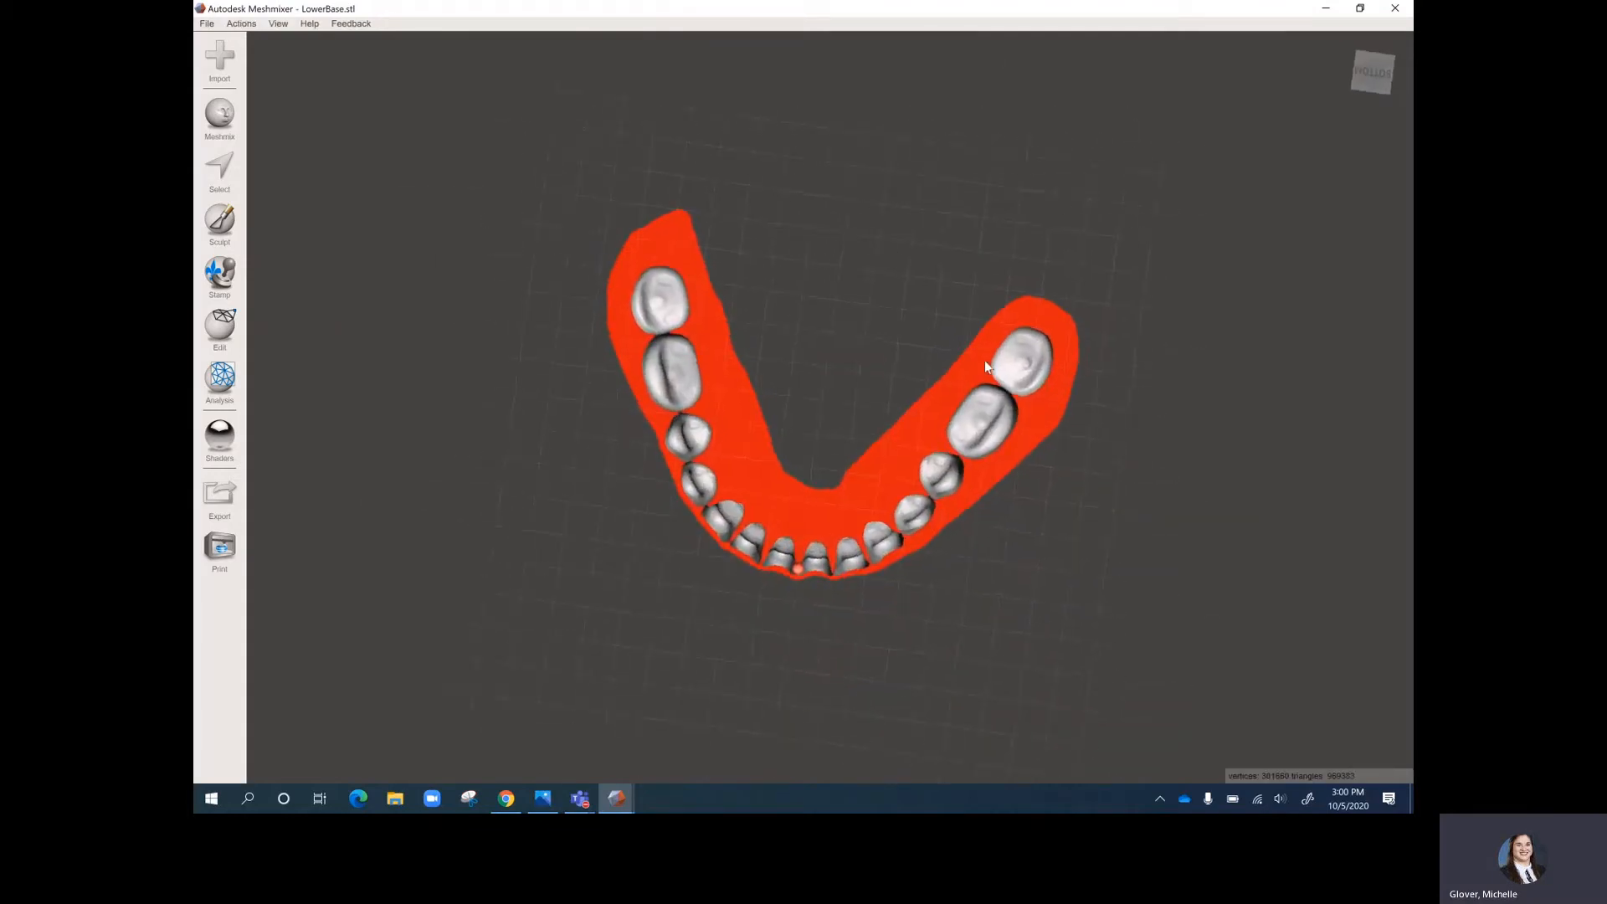
pyautogui.moveTo(889, 317); pyautogui.dragTo(874, 227, button='right')
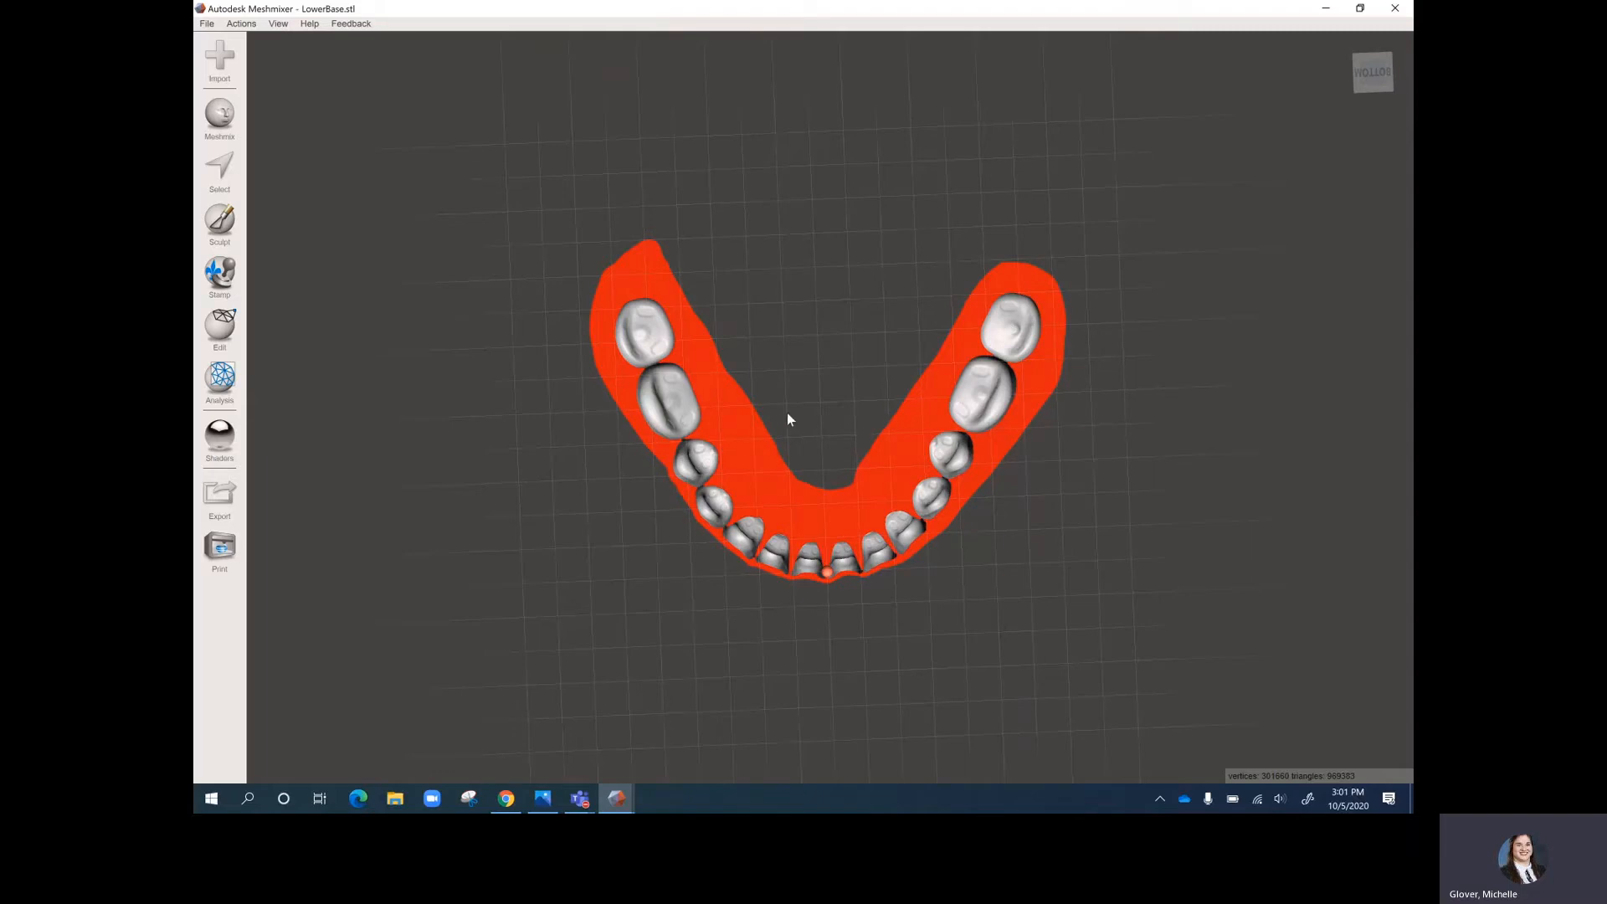
pyautogui.click(220, 319)
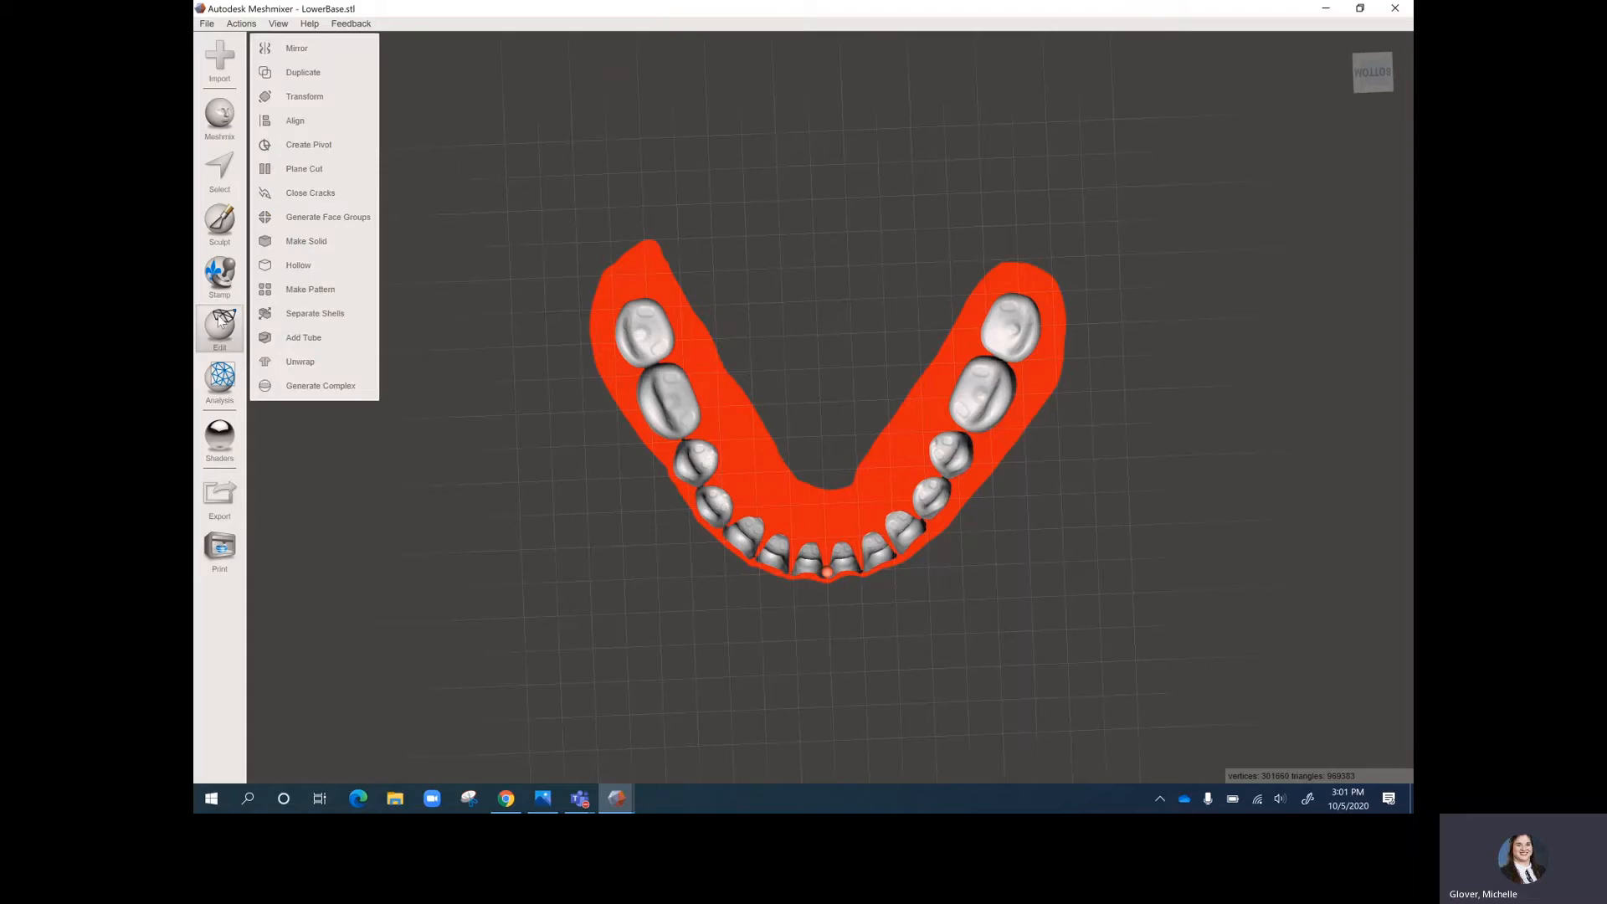
pyautogui.click(324, 241)
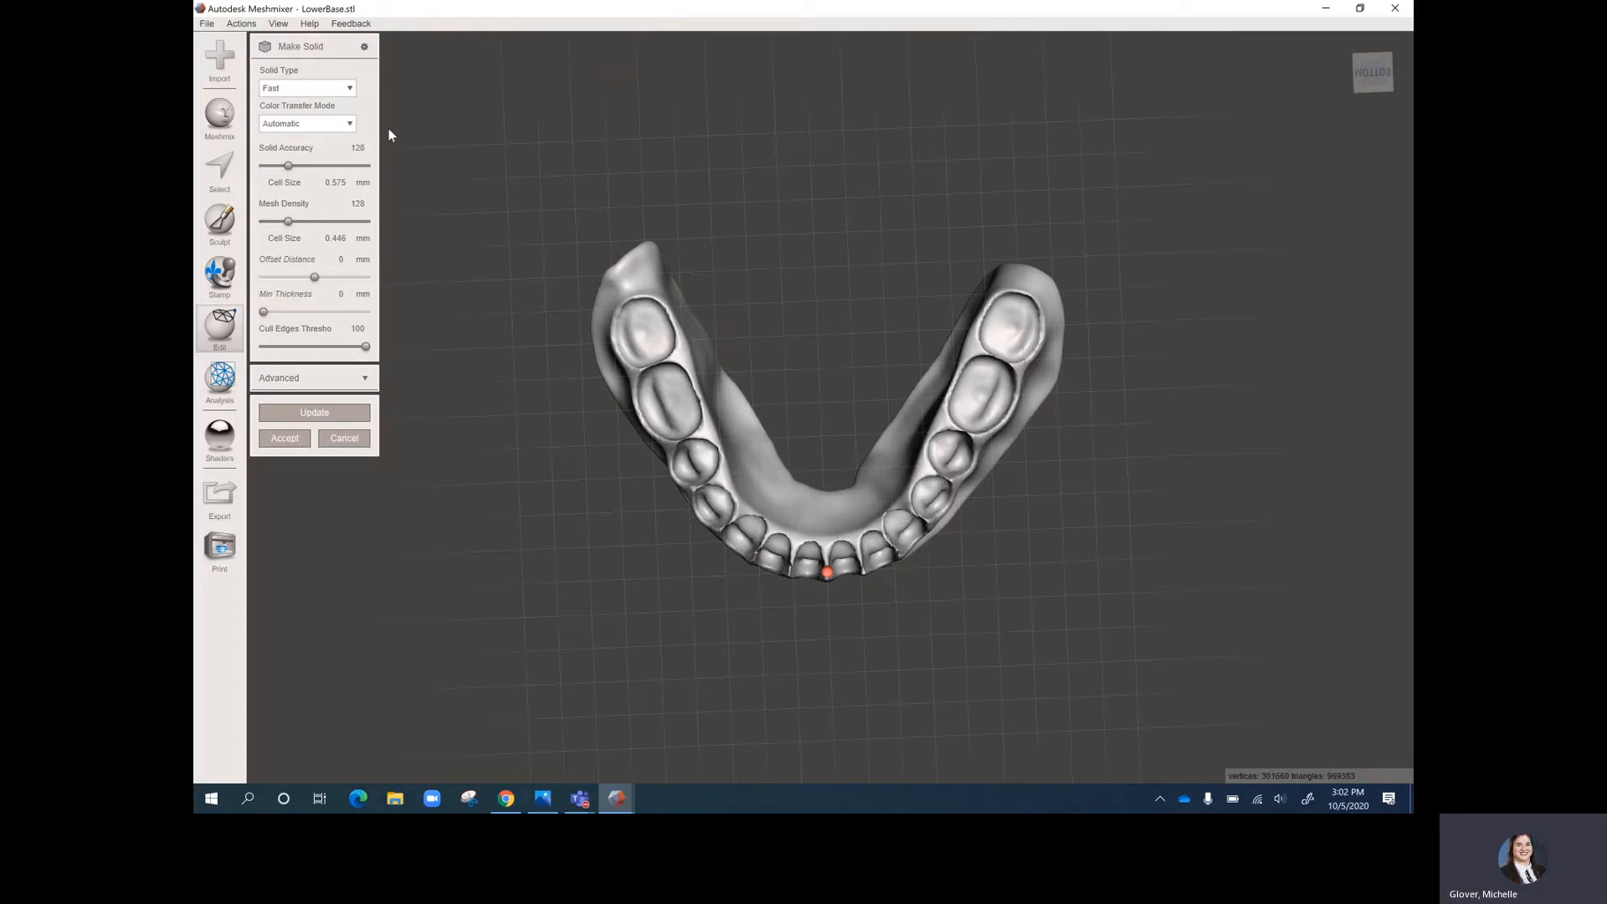
pyautogui.click(351, 88)
pyautogui.click(318, 148)
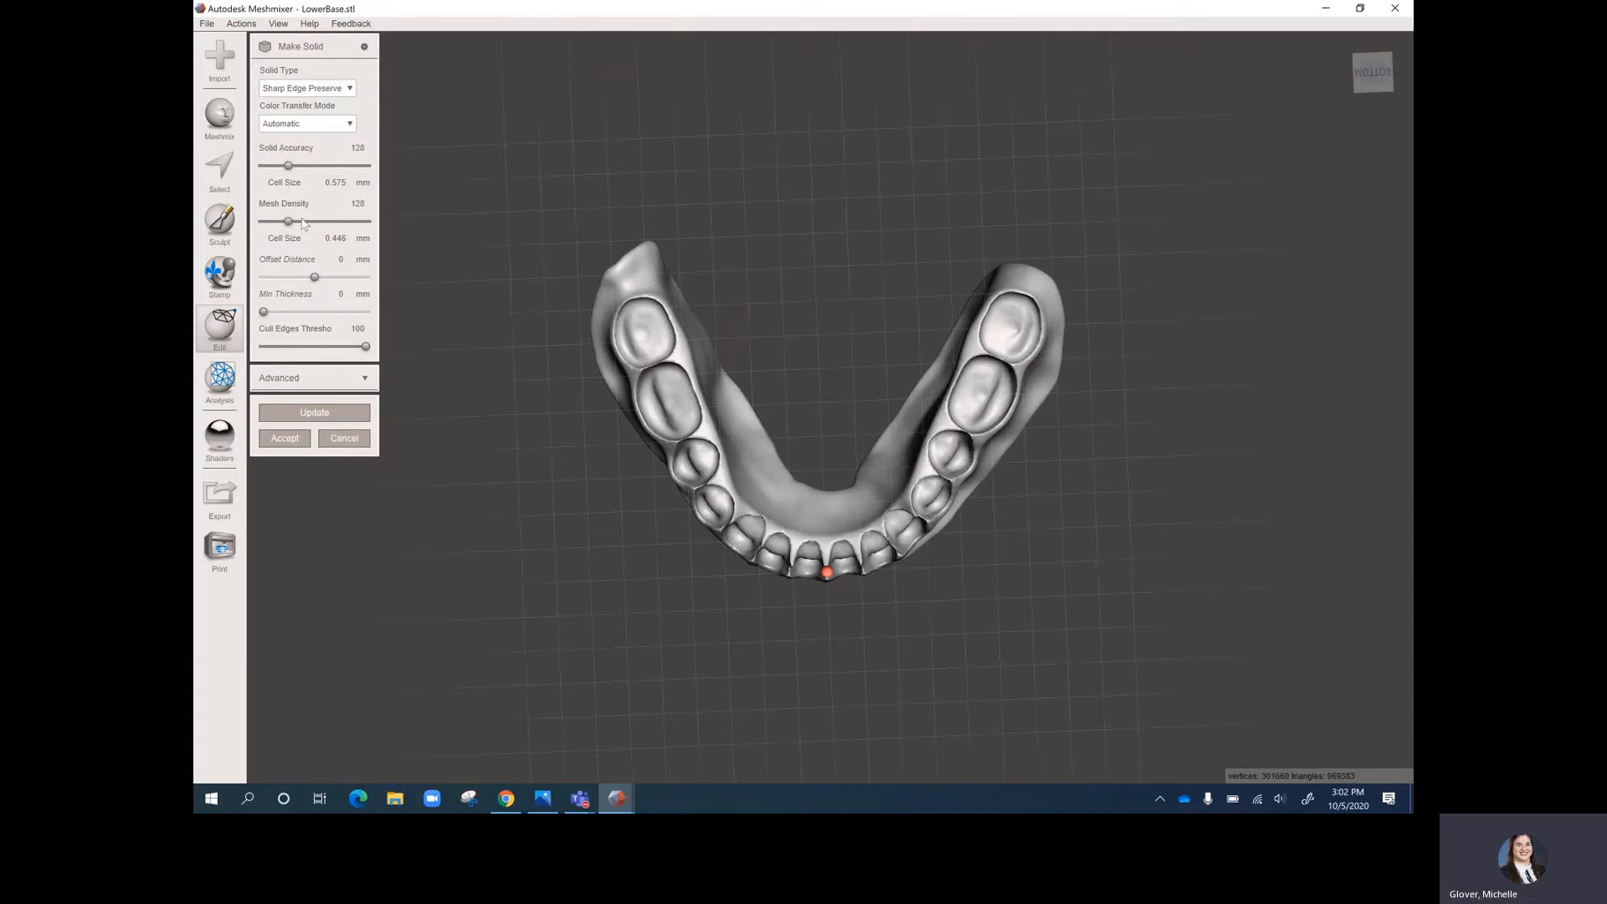
pyautogui.moveTo(287, 166); pyautogui.dragTo(405, 168)
pyautogui.moveTo(287, 222); pyautogui.dragTo(380, 215)
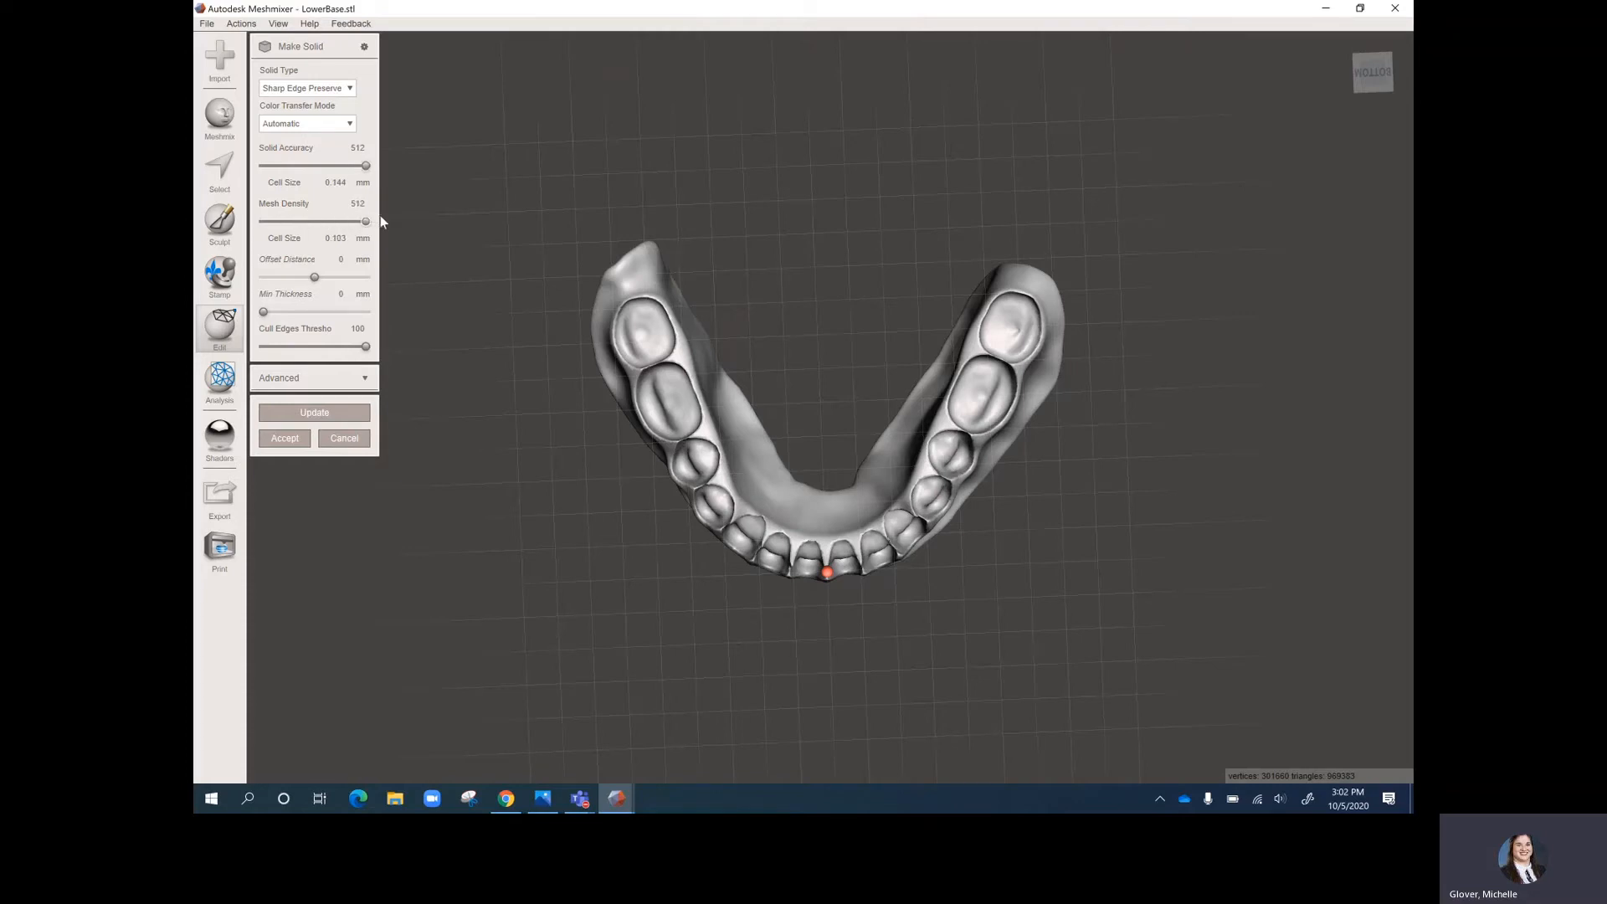
pyautogui.click(316, 413)
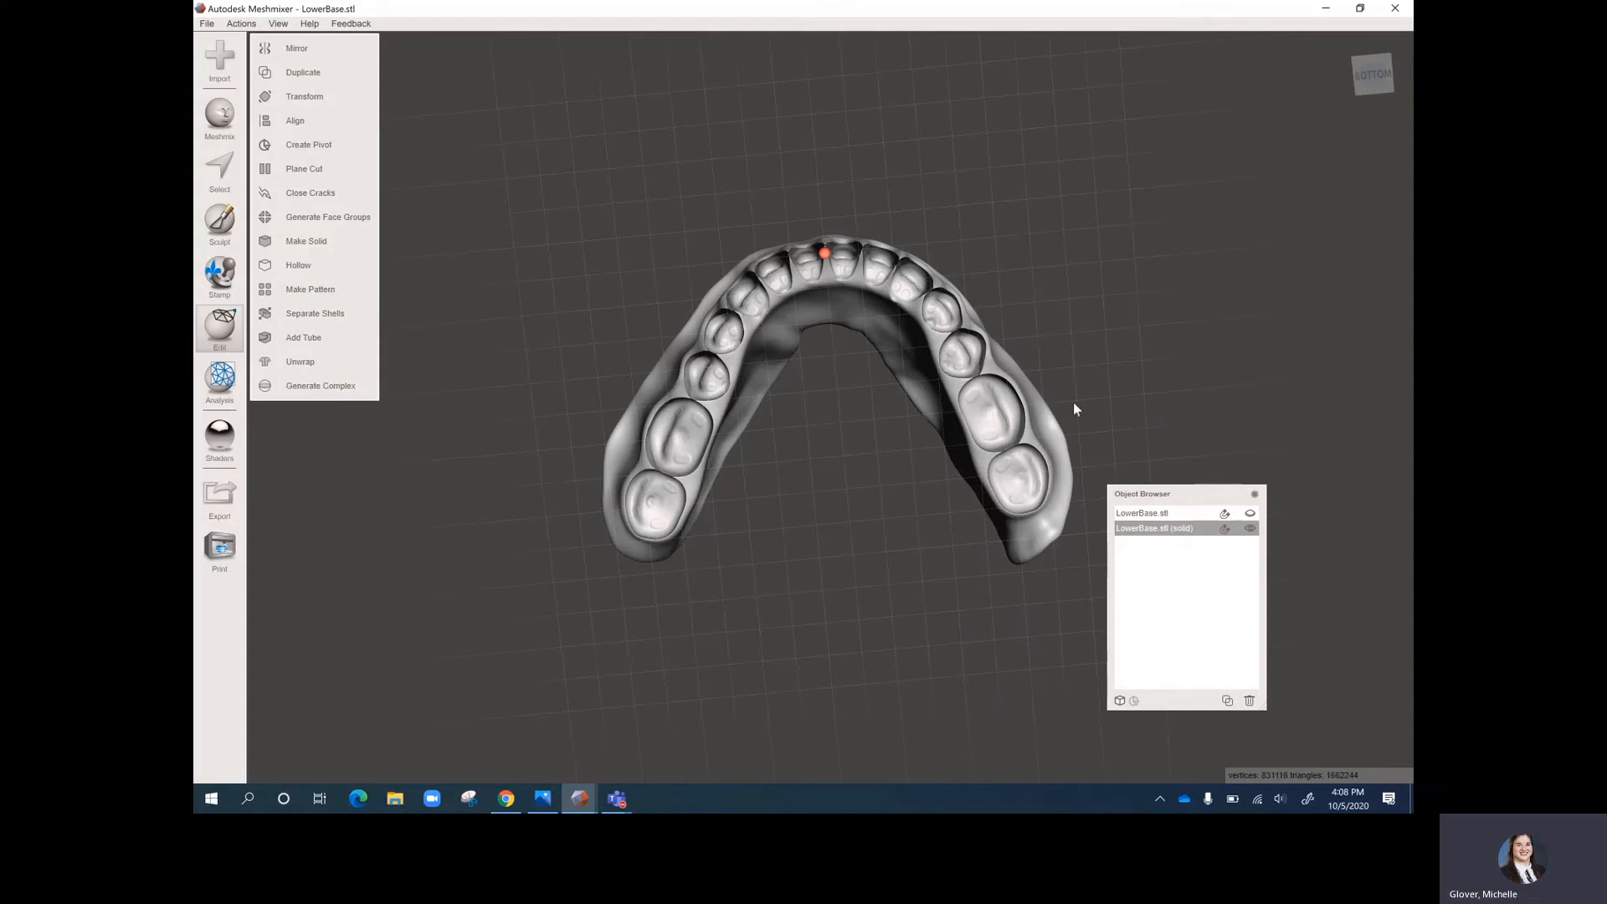
# - Delete the original LowerBase.stl object, keeping only the solid version, and close the object browser
pyautogui.click(1167, 514)
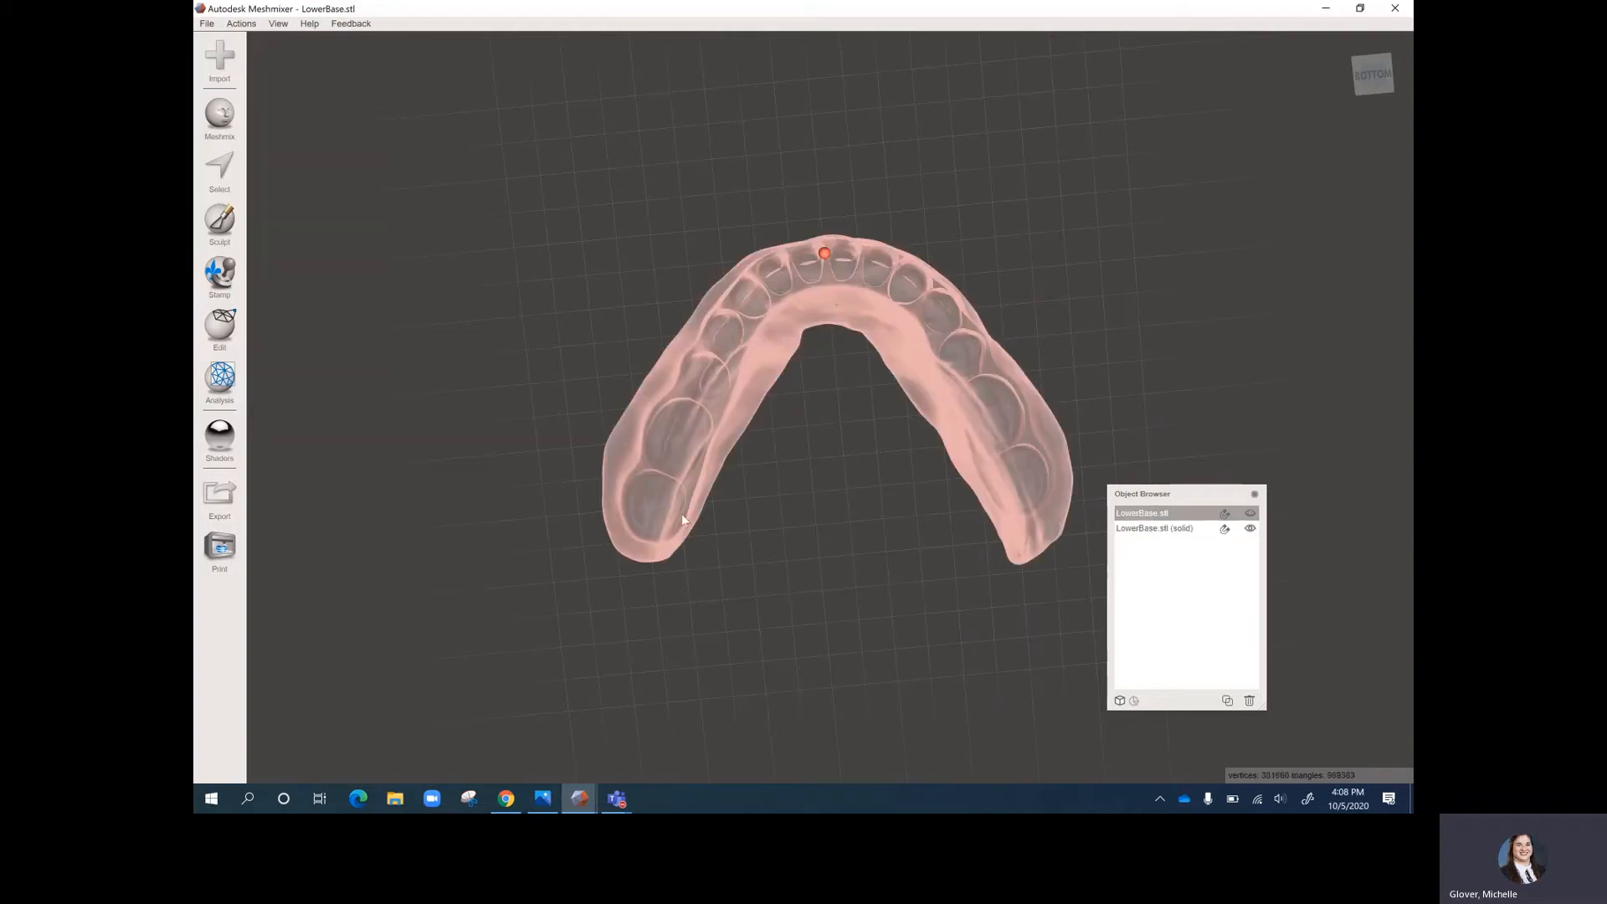
pyautogui.click(1249, 701)
pyautogui.click(1170, 514)
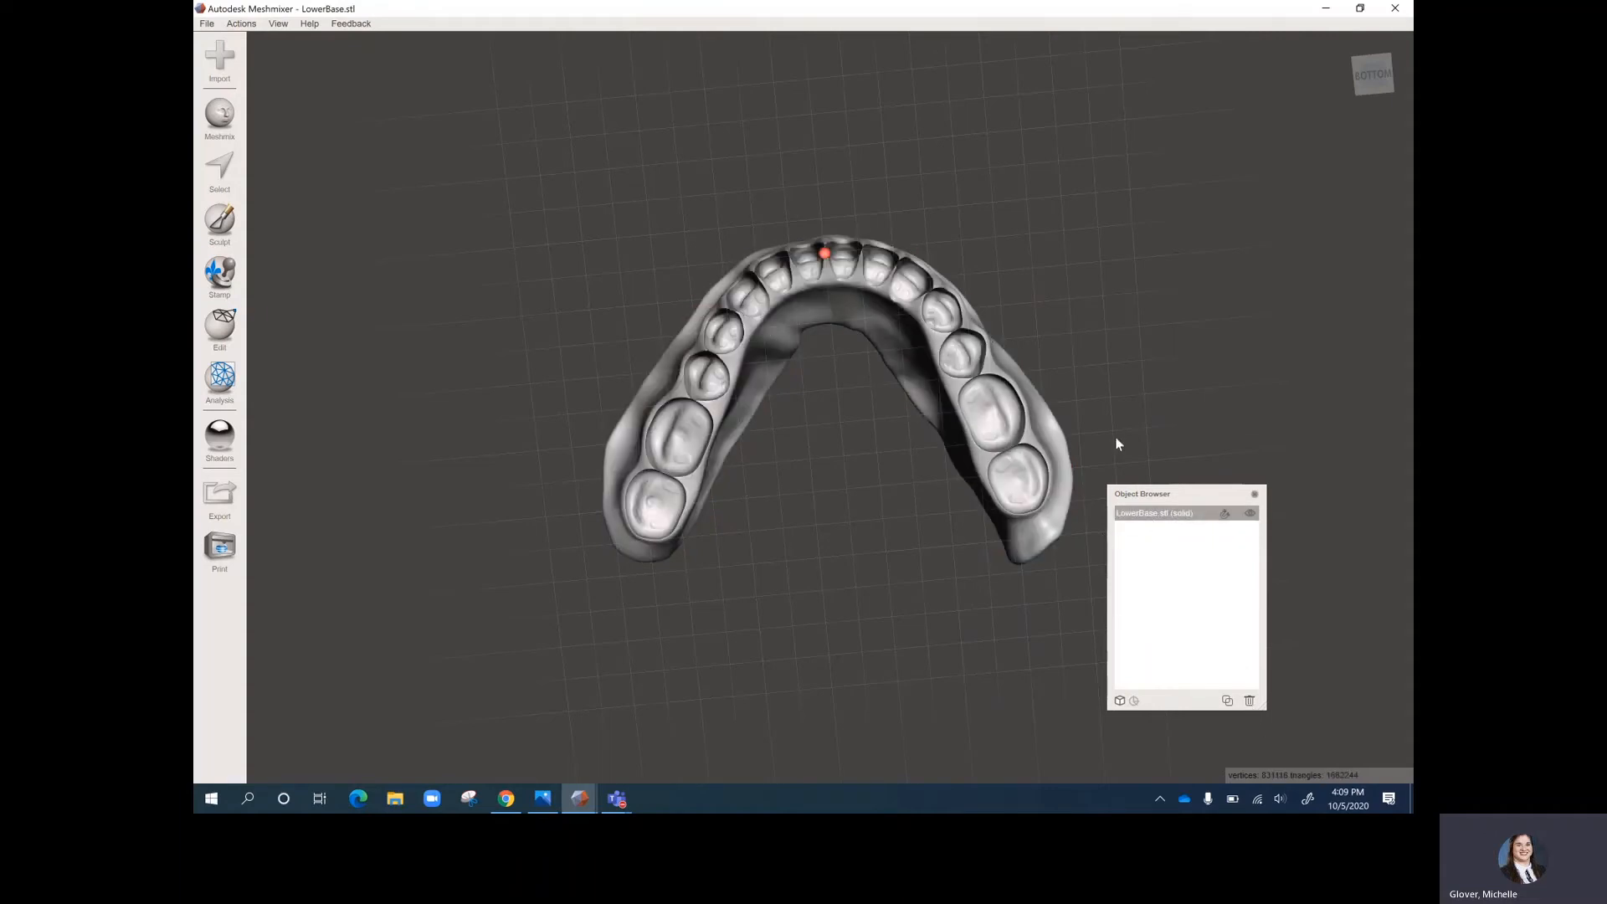
pyautogui.click(1254, 494)
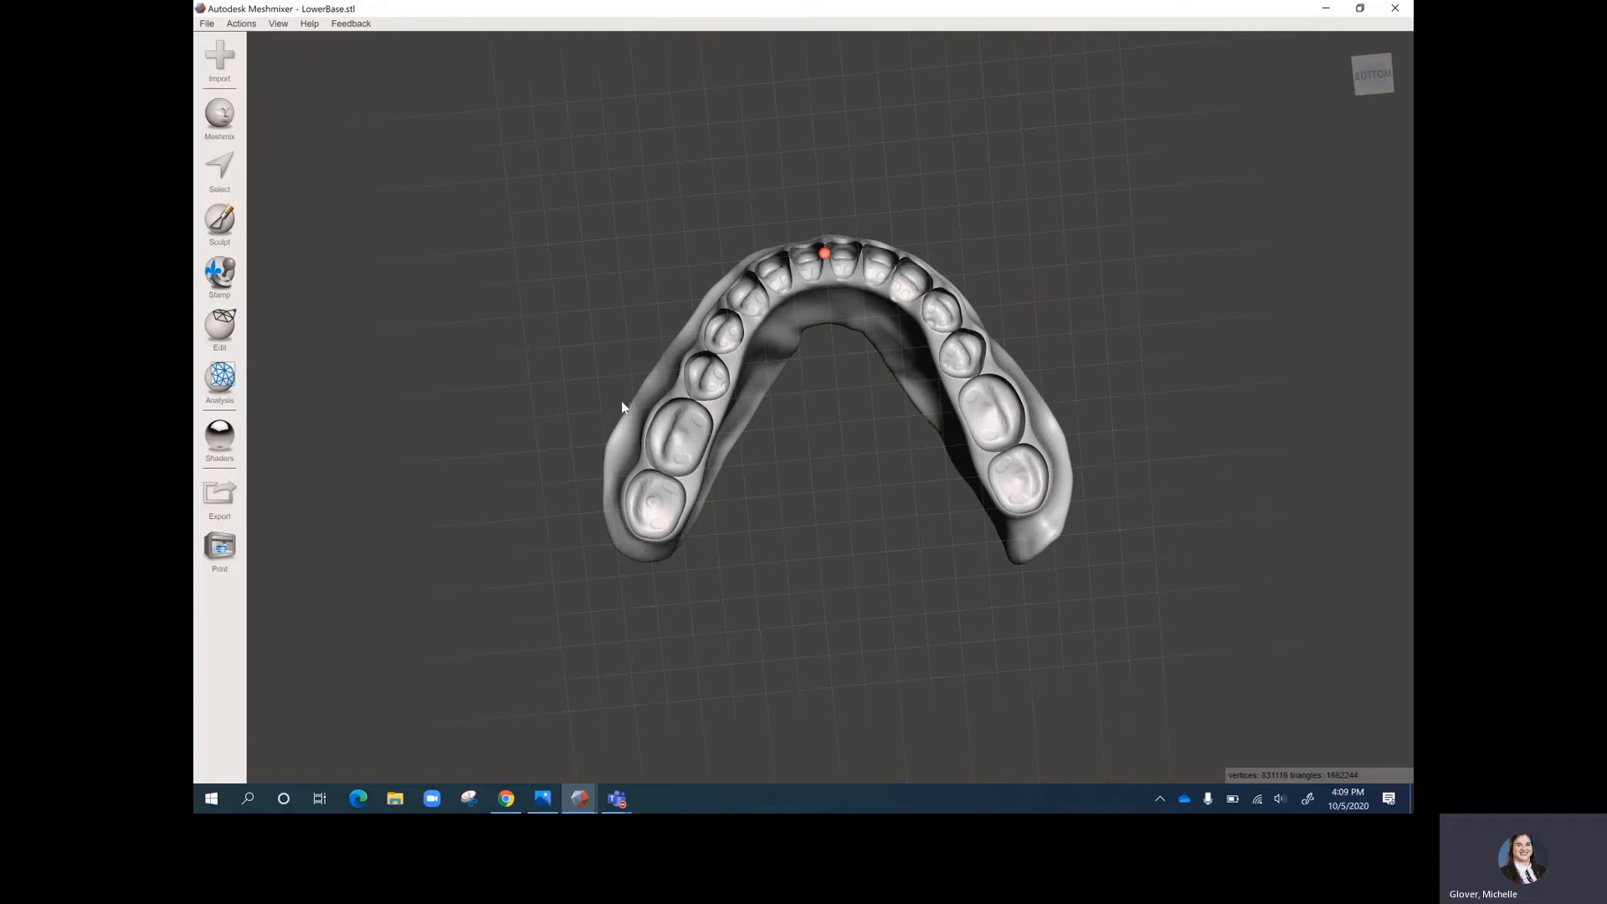
# - Add a straight tube of 1.5 mm radius across the arch, joining the inner surfaces beside the premolars on both sides
pyautogui.click(215, 333)
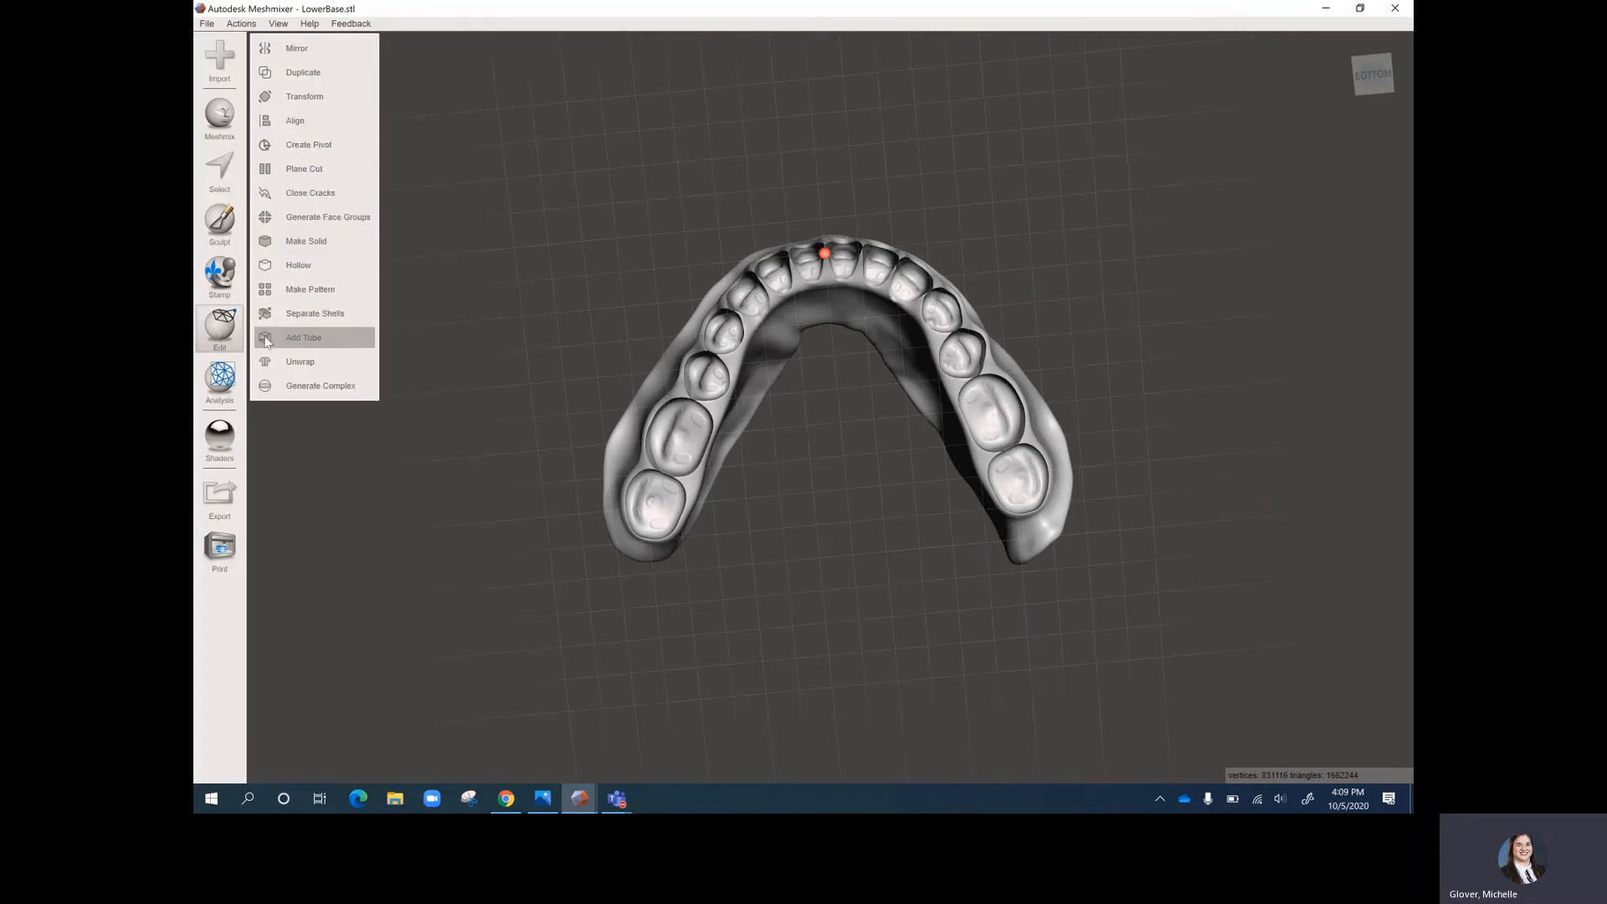
pyautogui.click(308, 339)
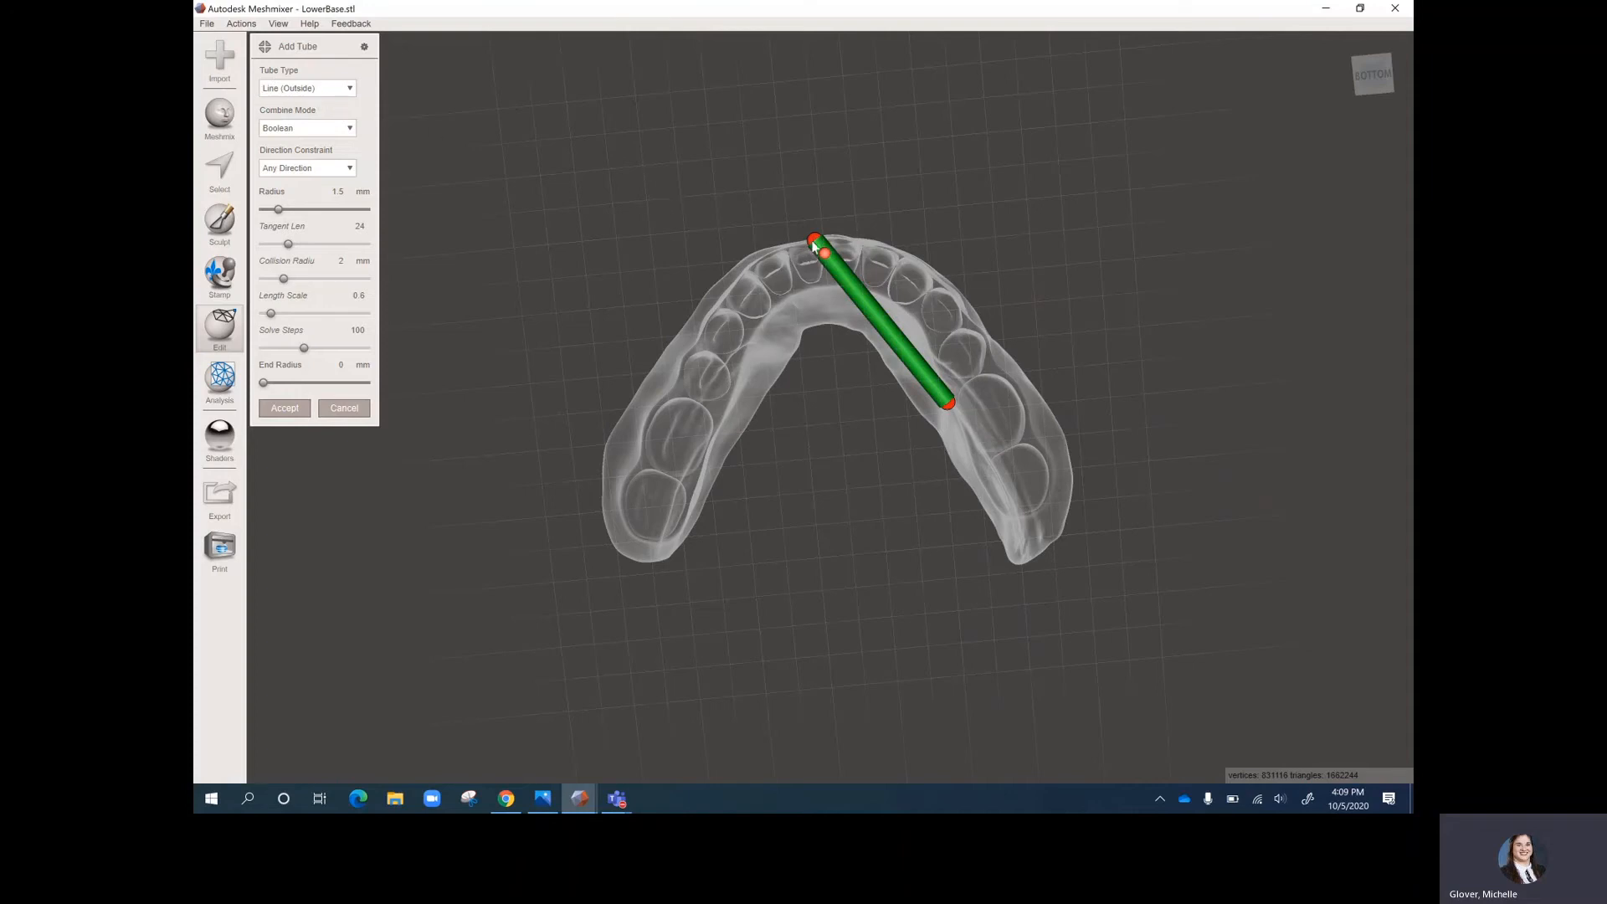
pyautogui.moveTo(815, 240); pyautogui.dragTo(747, 369)
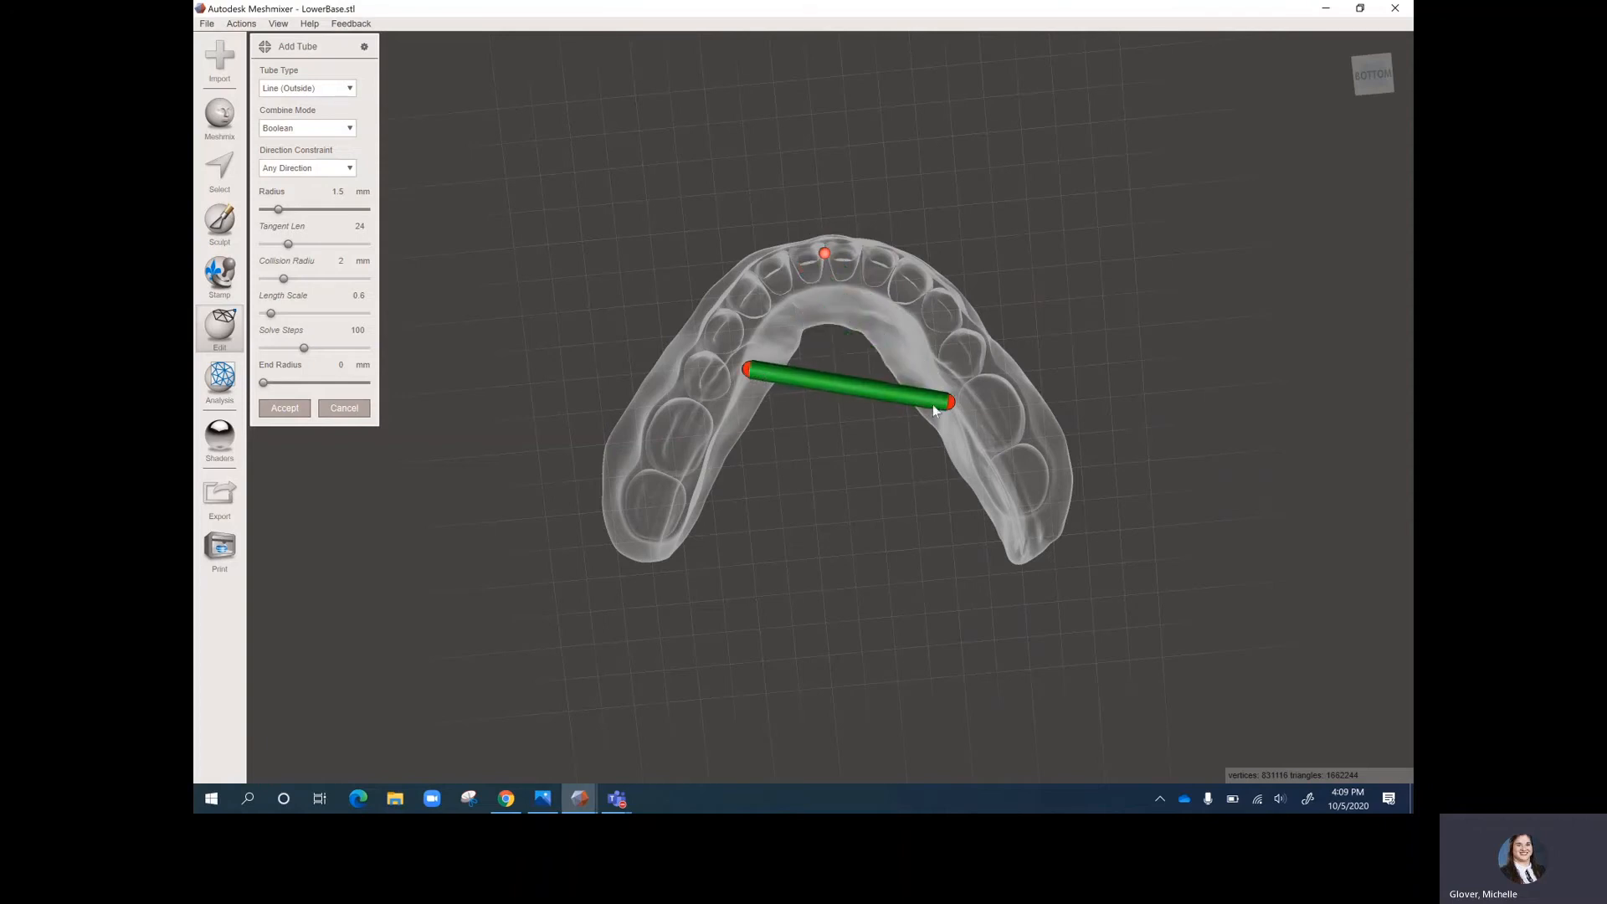
pyautogui.moveTo(934, 396); pyautogui.dragTo(919, 368)
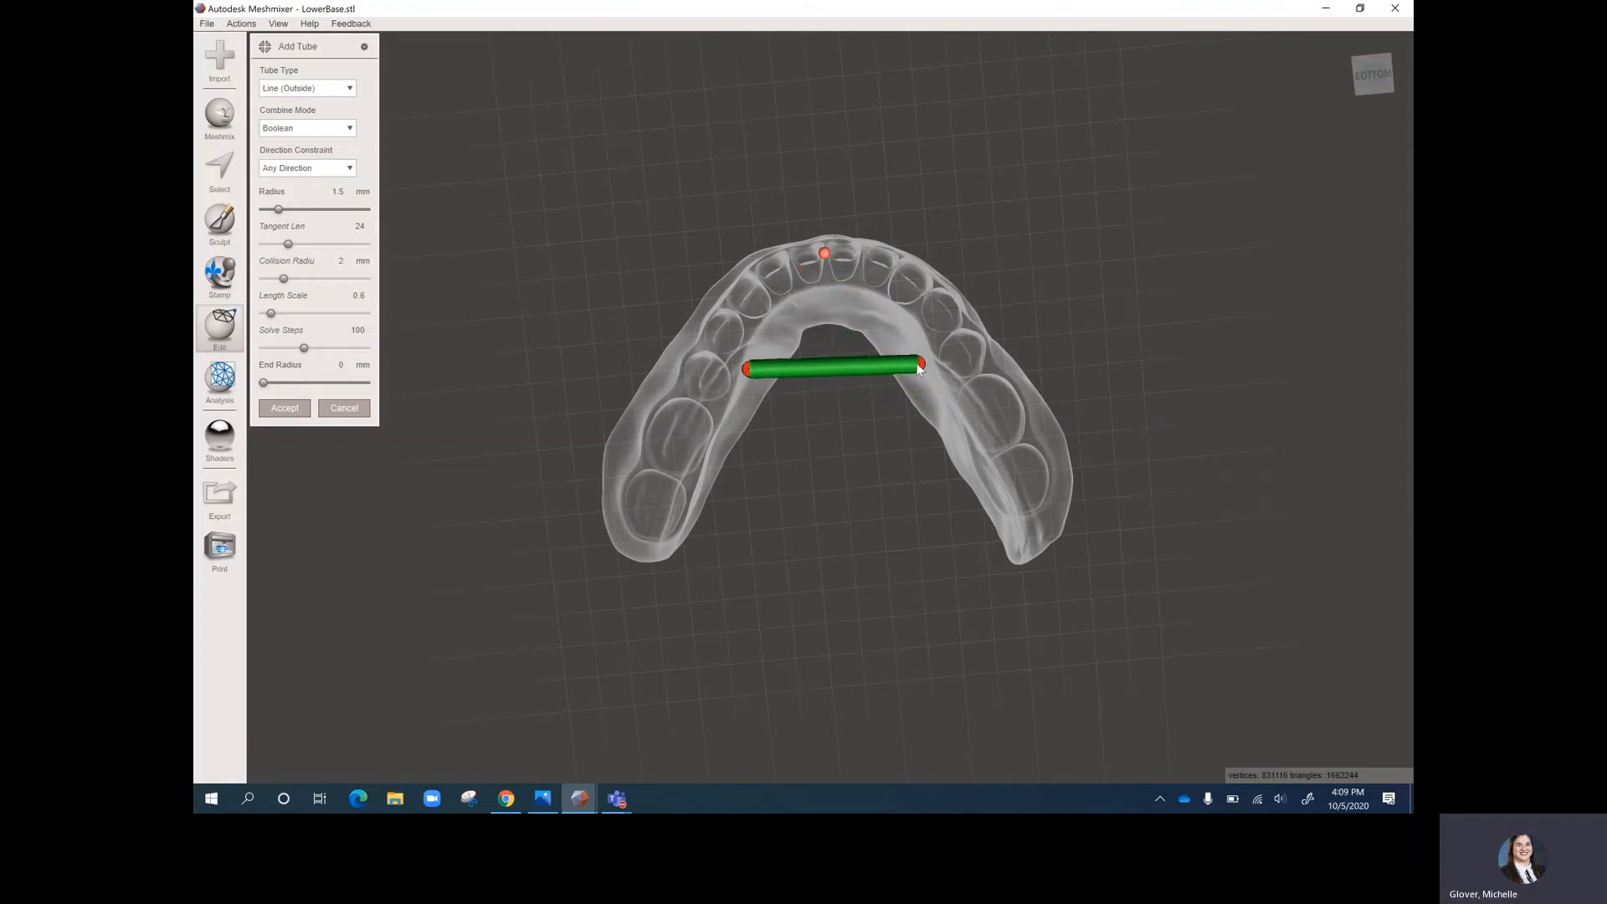
pyautogui.moveTo(847, 416); pyautogui.dragTo(745, 436, button='right')
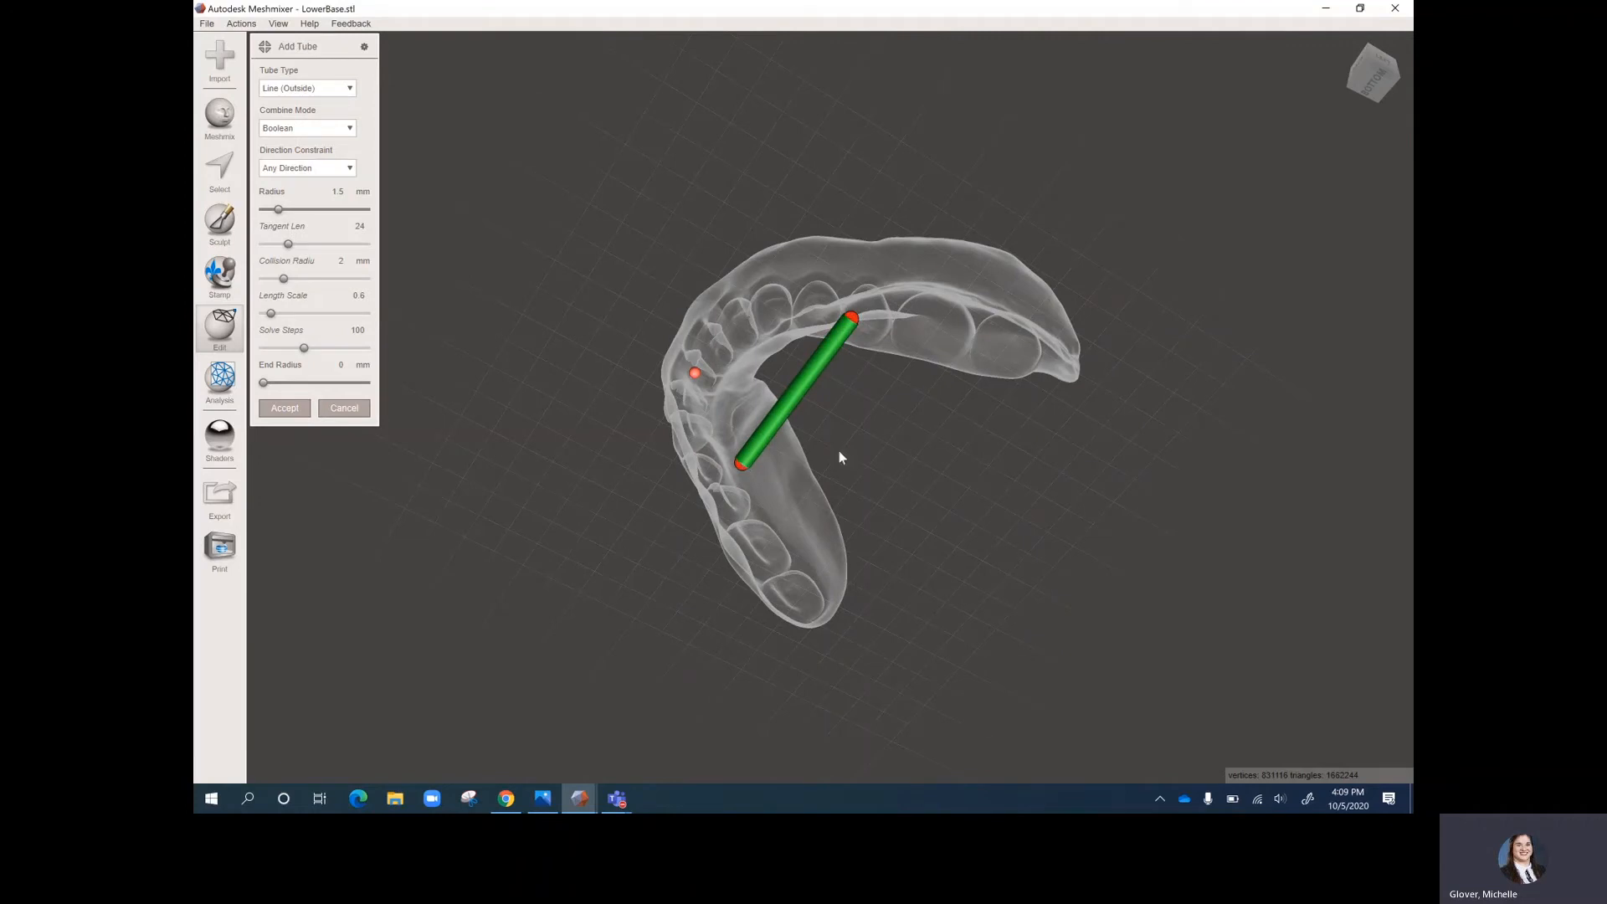
pyautogui.moveTo(841, 457); pyautogui.dragTo(926, 470, button='right')
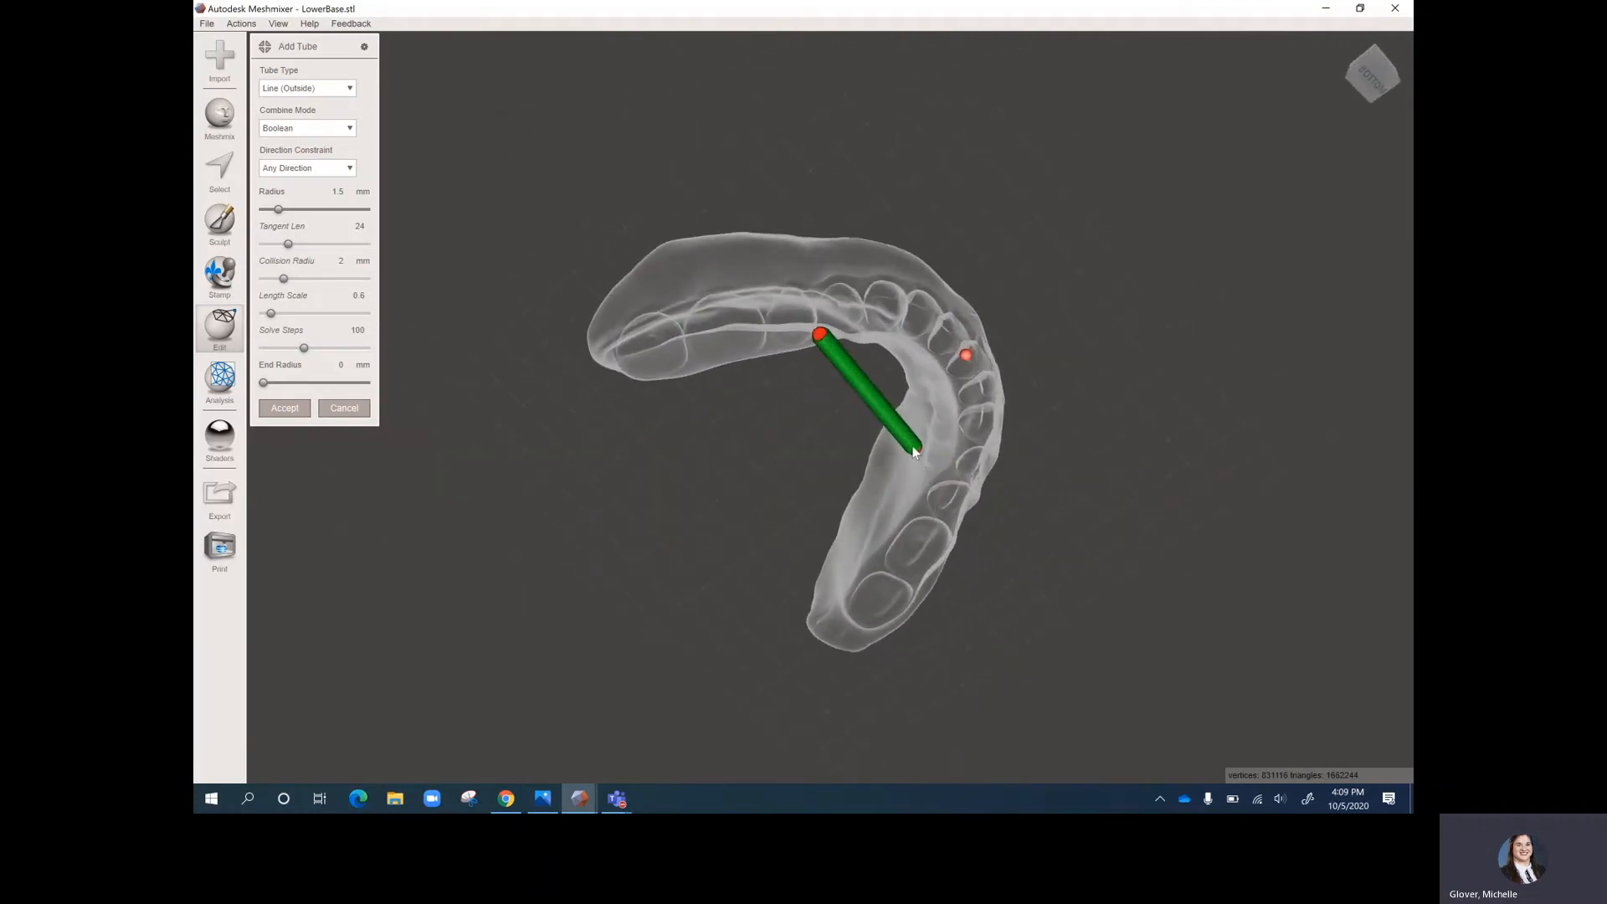
pyautogui.moveTo(915, 452); pyautogui.dragTo(936, 465)
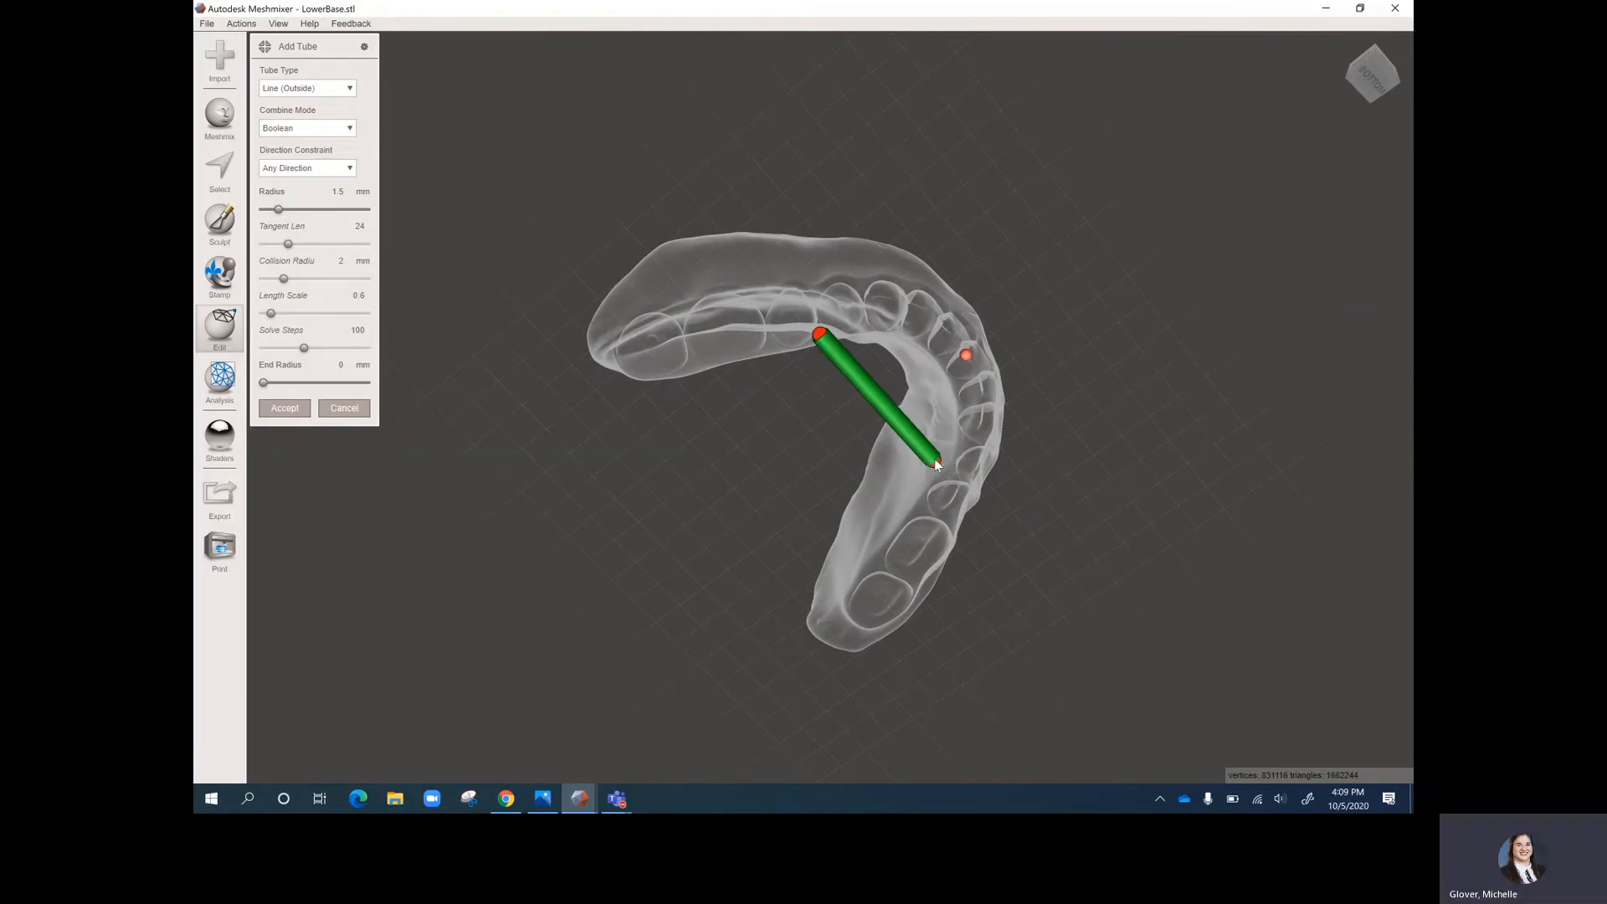
pyautogui.click(285, 409)
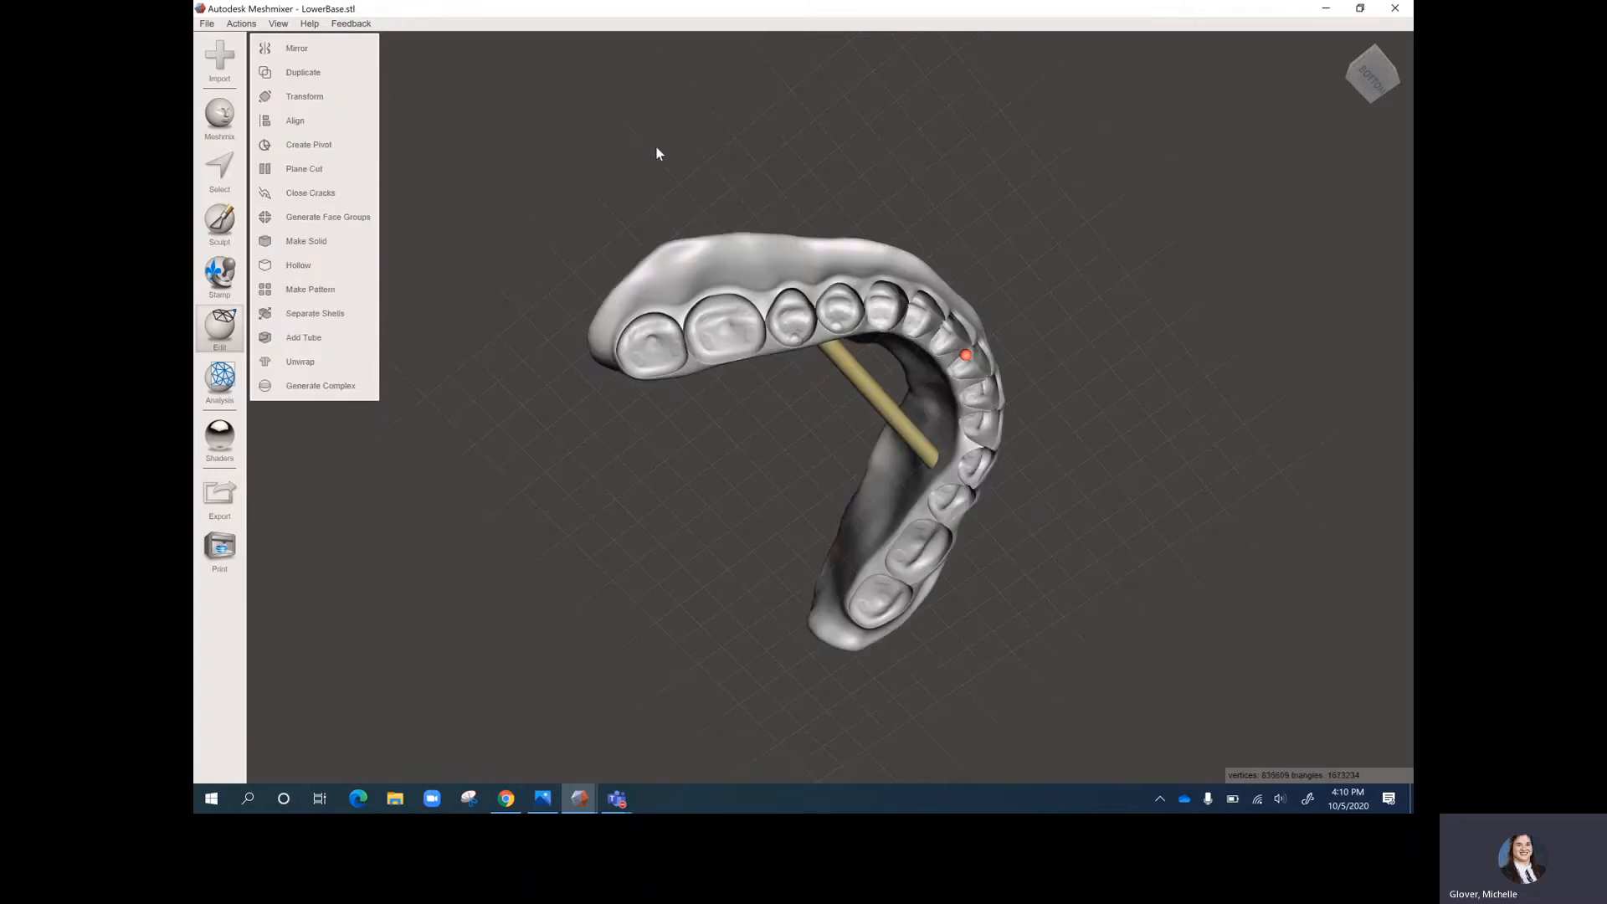
# - Add a second straight tube of 1.5 mm radius across the back of the arch, joining the inner surfaces beside the molars
pyautogui.moveTo(845, 456); pyautogui.dragTo(811, 729, button='right')
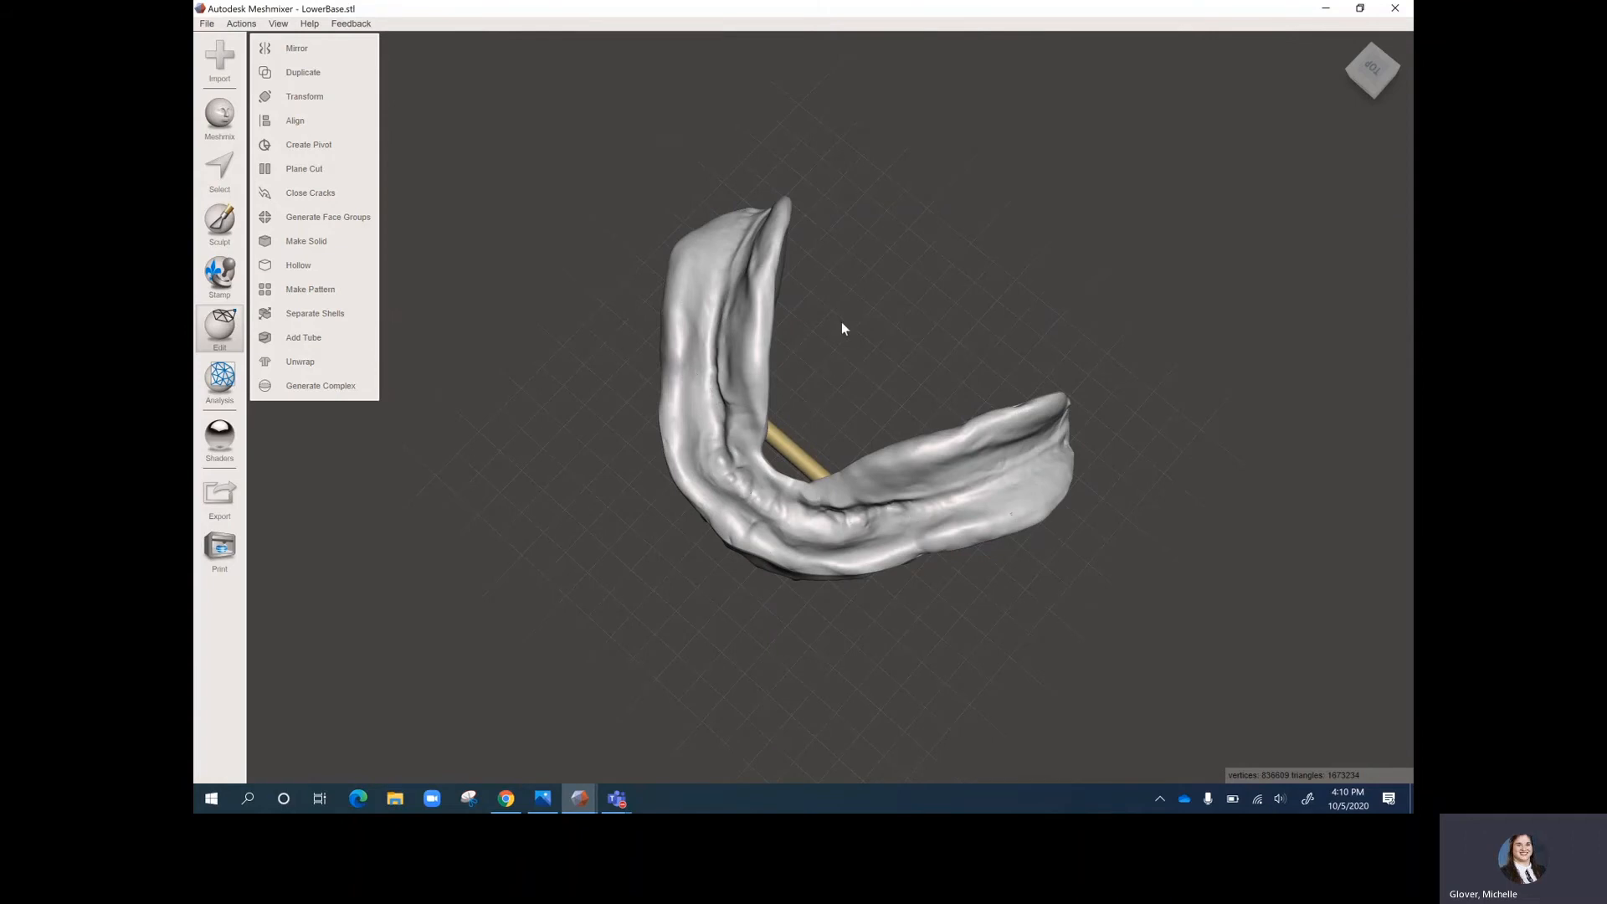
pyautogui.moveTo(827, 325); pyautogui.dragTo(928, 136, button='right')
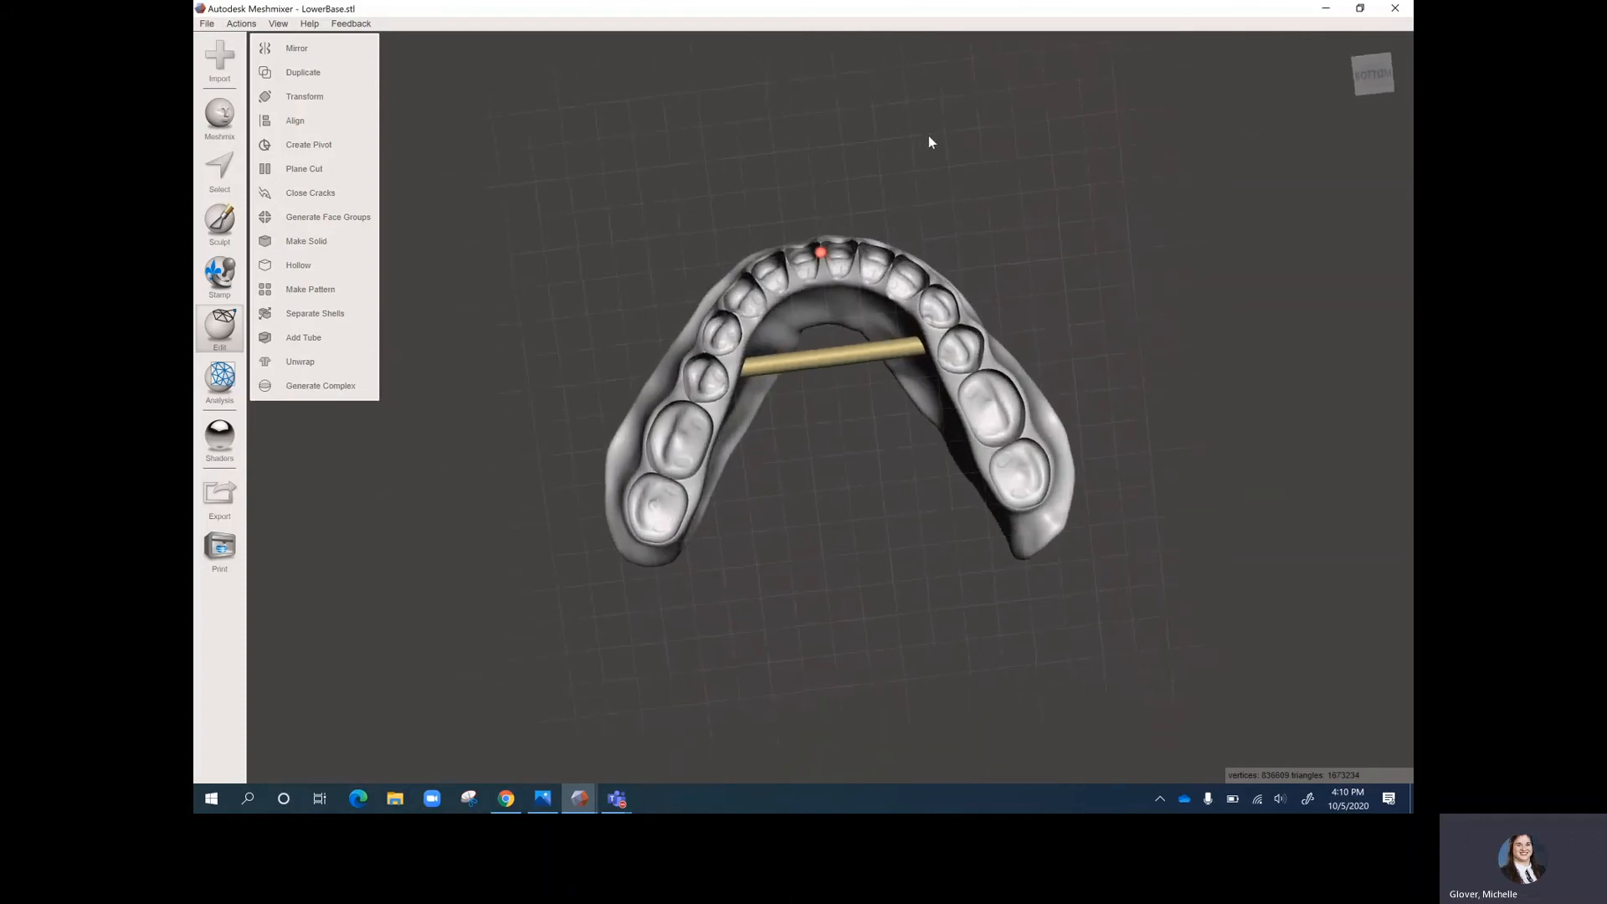
pyautogui.click(318, 337)
pyautogui.moveTo(810, 241); pyautogui.dragTo(765, 395)
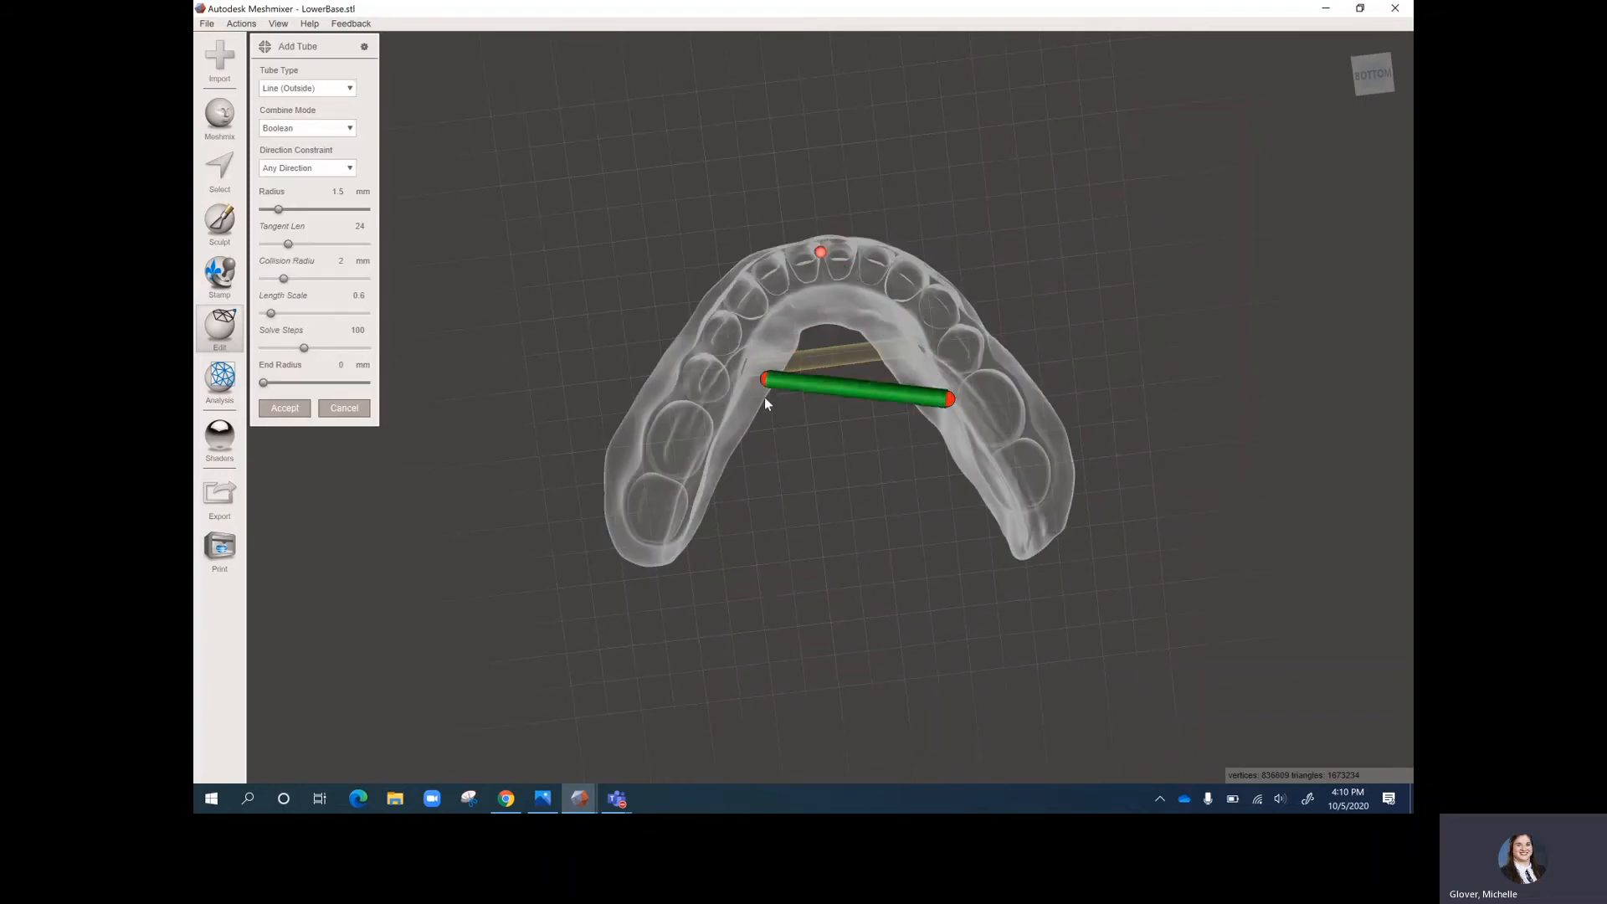
pyautogui.moveTo(725, 468); pyautogui.dragTo(705, 478)
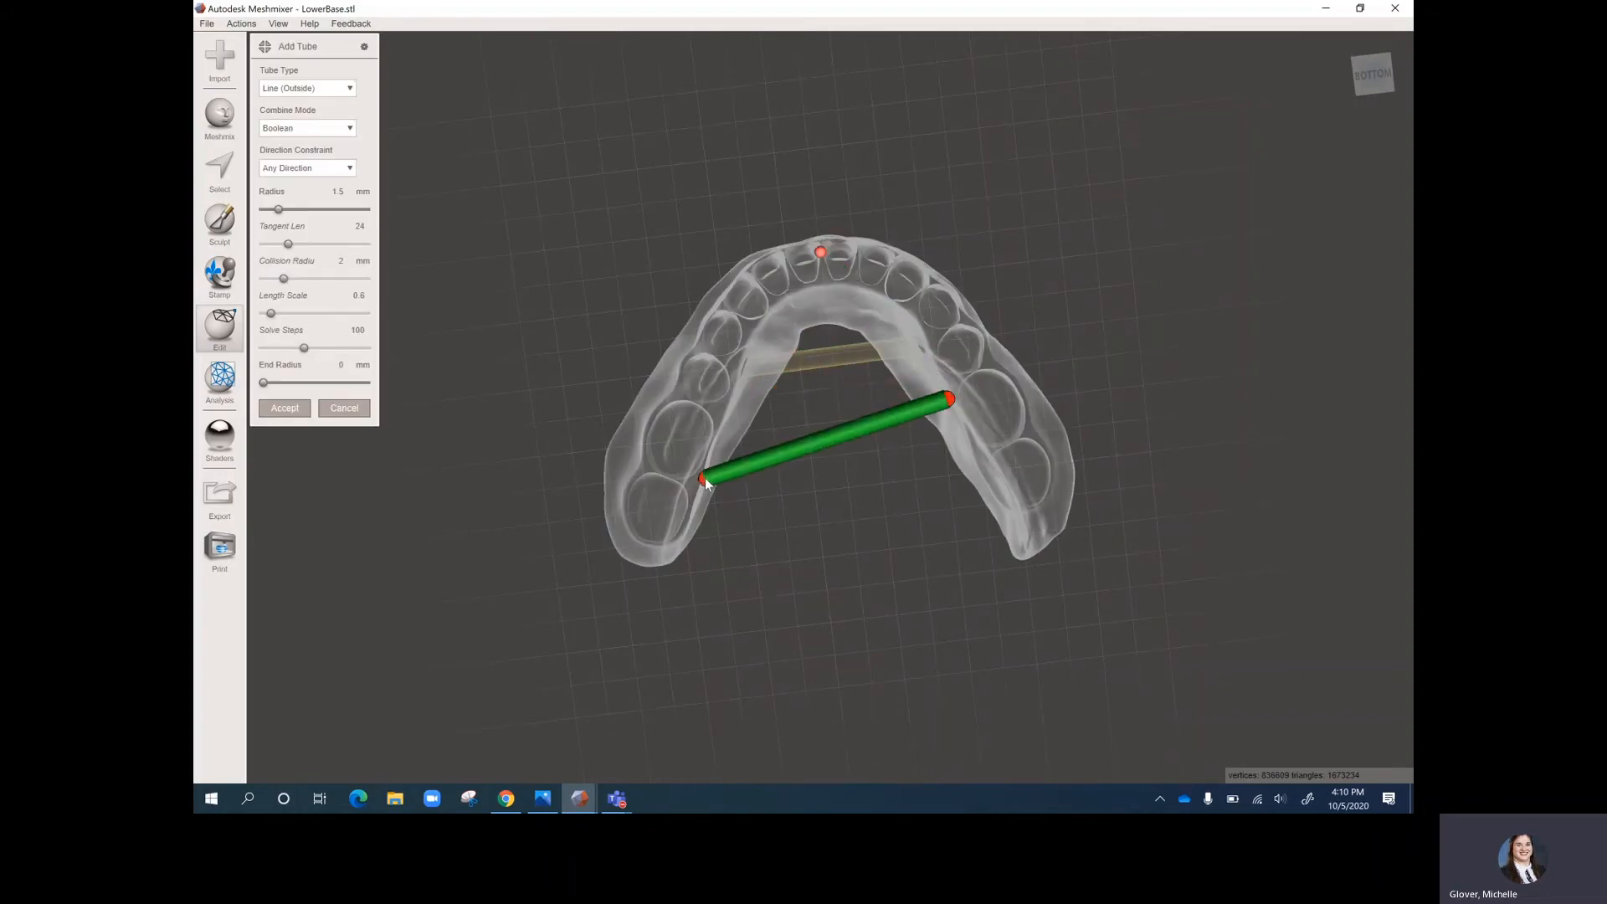
pyautogui.moveTo(951, 403); pyautogui.dragTo(964, 457)
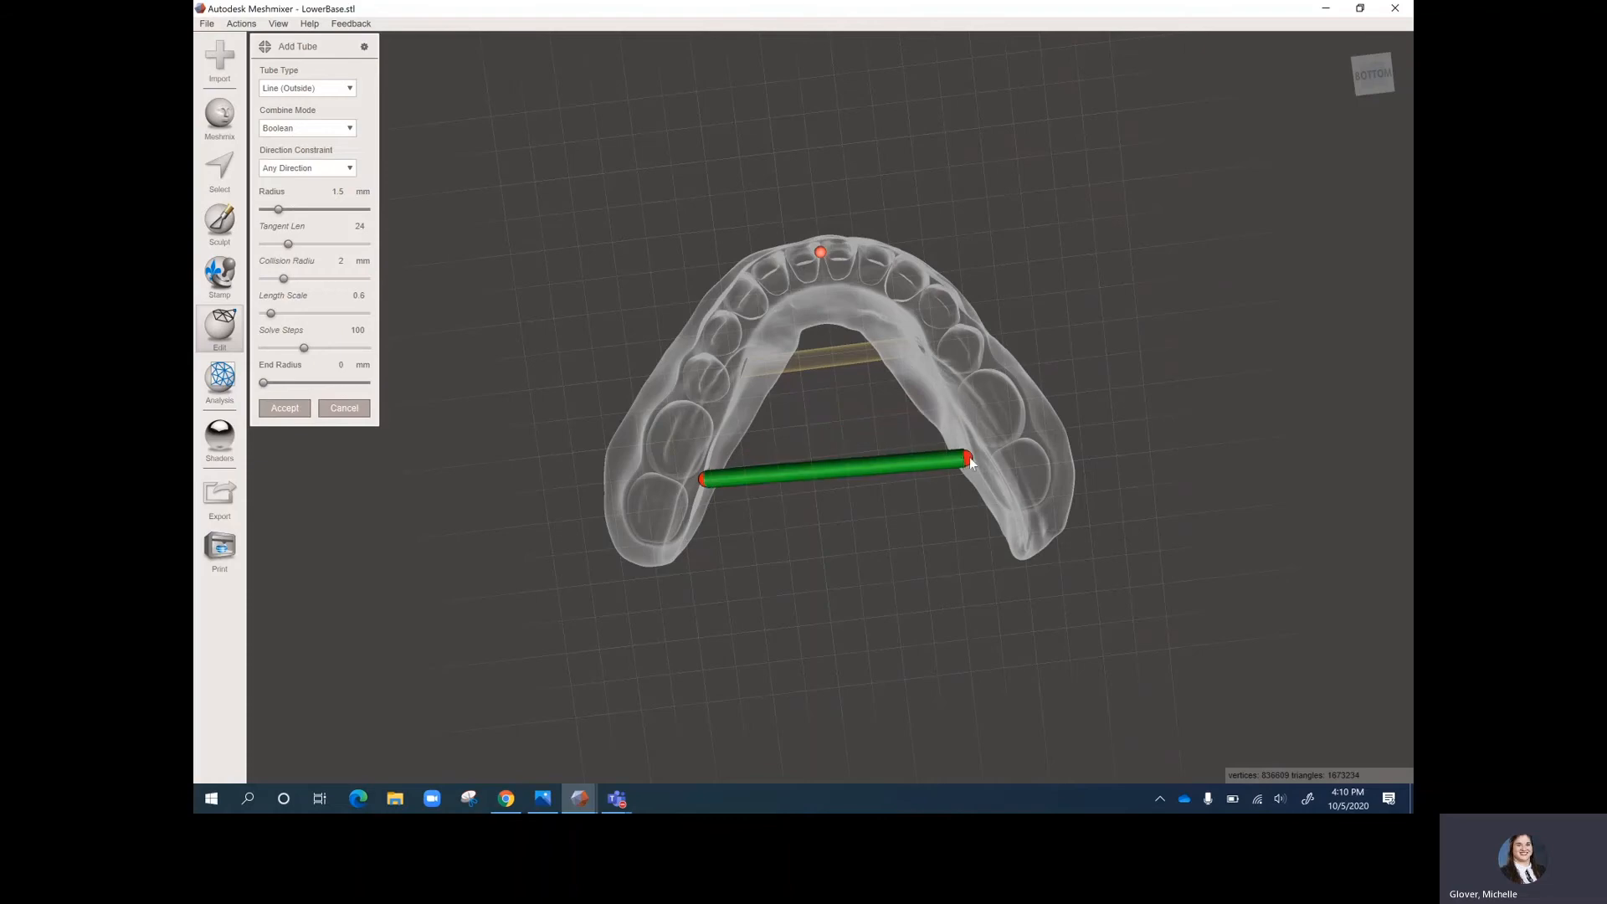
pyautogui.moveTo(811, 405); pyautogui.dragTo(672, 492, button='right')
pyautogui.moveTo(817, 506); pyautogui.dragTo(824, 549)
pyautogui.moveTo(869, 638); pyautogui.dragTo(858, 508, button='right')
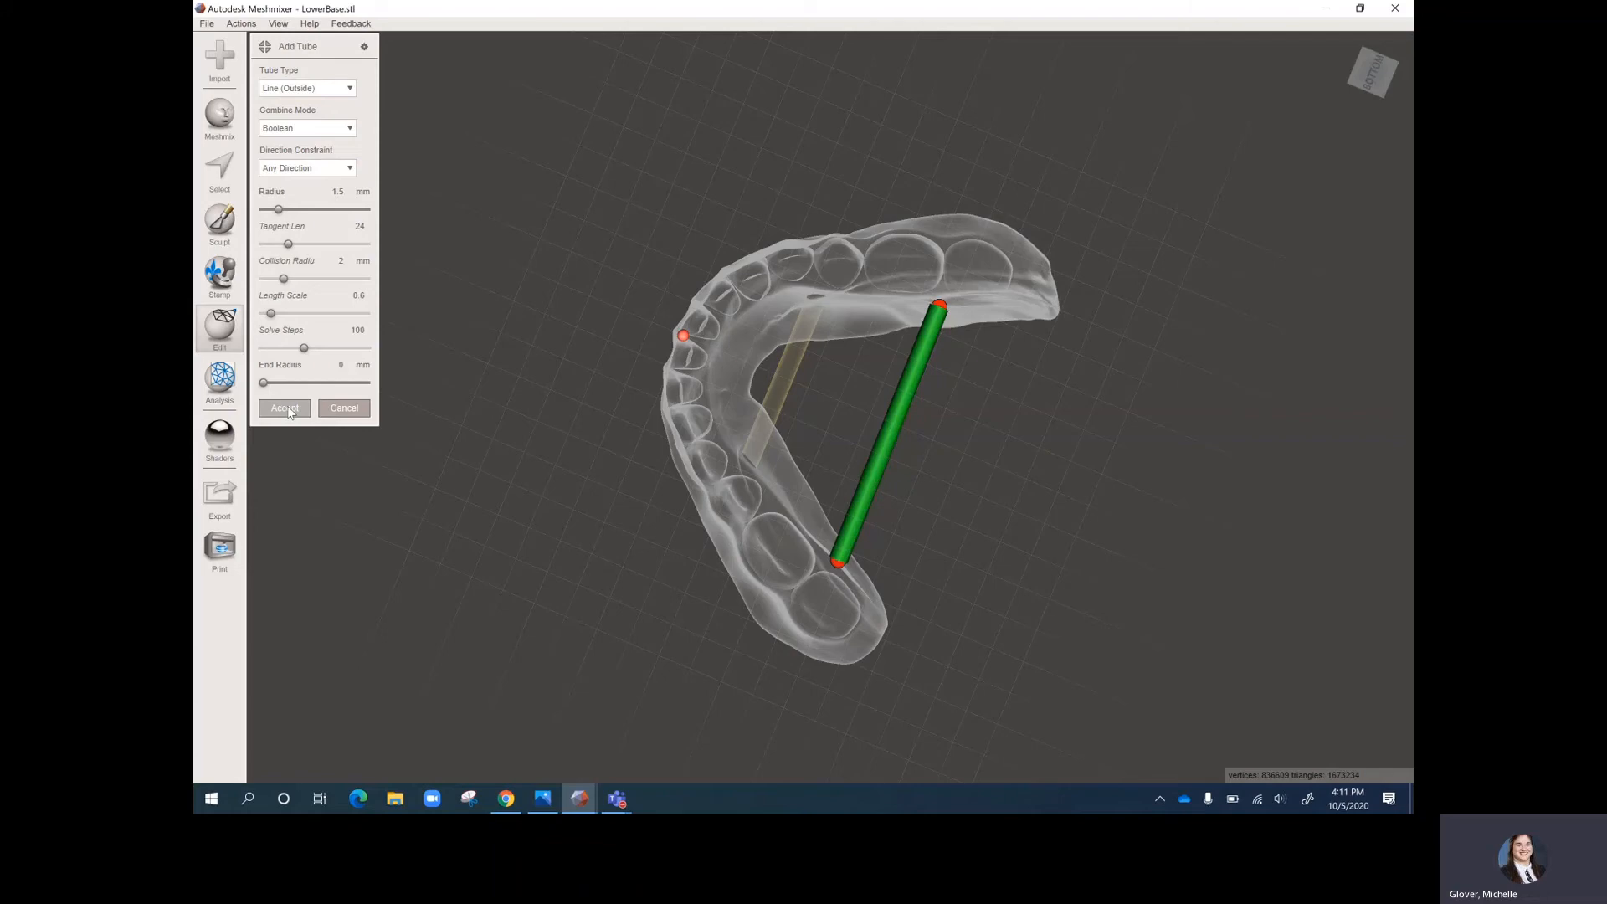
pyautogui.click(288, 410)
pyautogui.click(284, 408)
# - Add a third tube of 1.5 mm radius from the inner surface behind the front teeth to the middle of the premolar crossbar
pyautogui.moveTo(1067, 559); pyautogui.dragTo(611, 494, button='right')
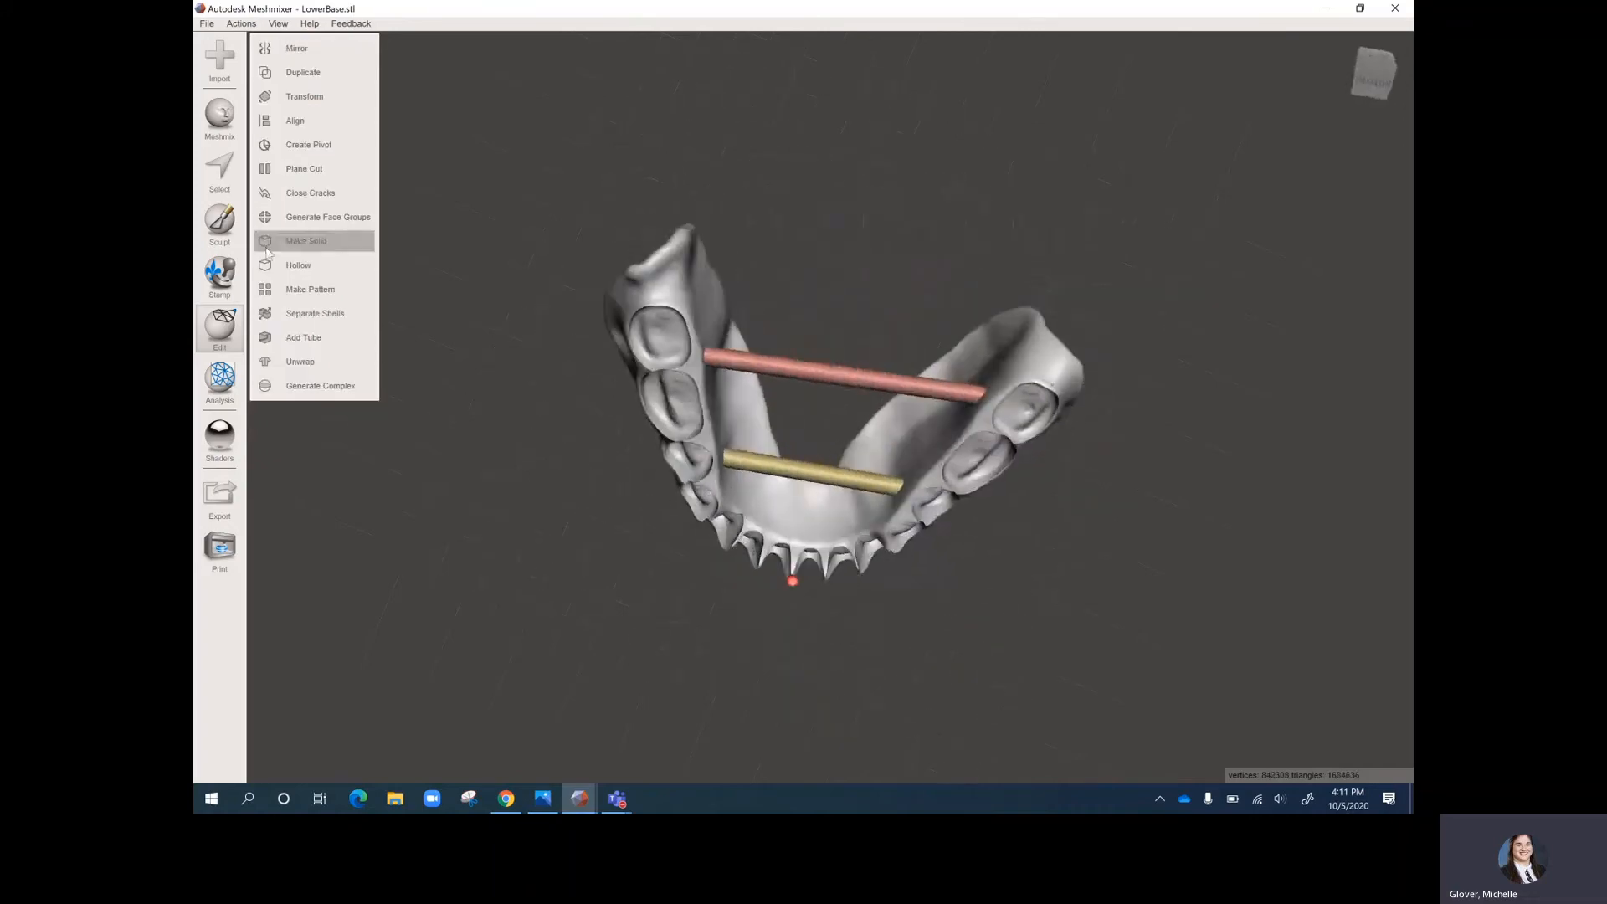
pyautogui.click(304, 338)
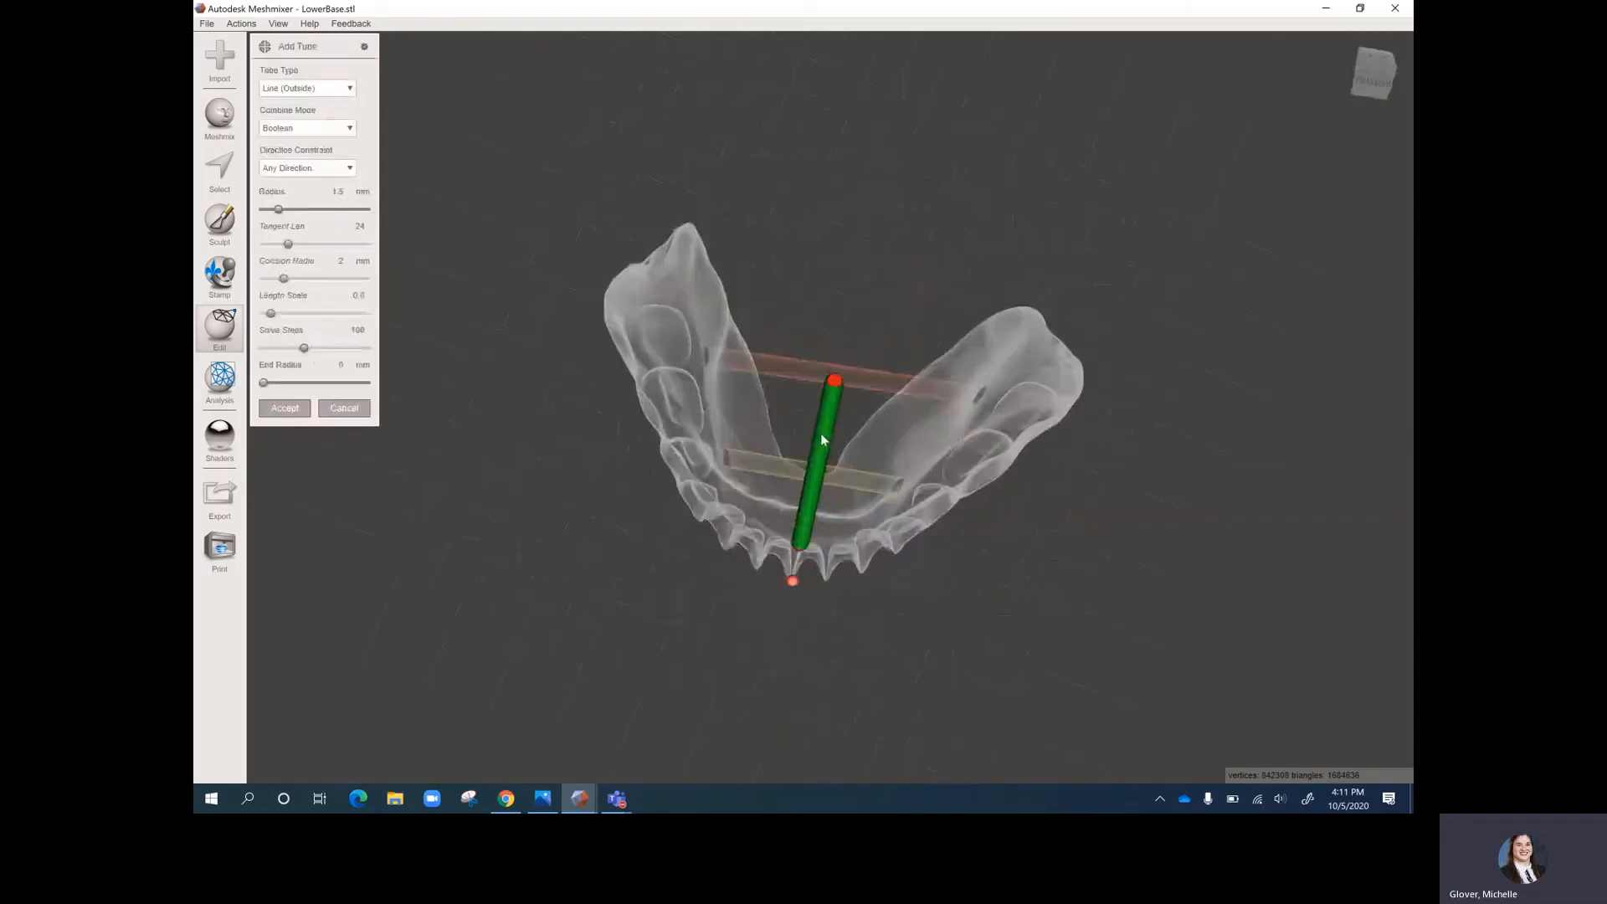
pyautogui.click(811, 480)
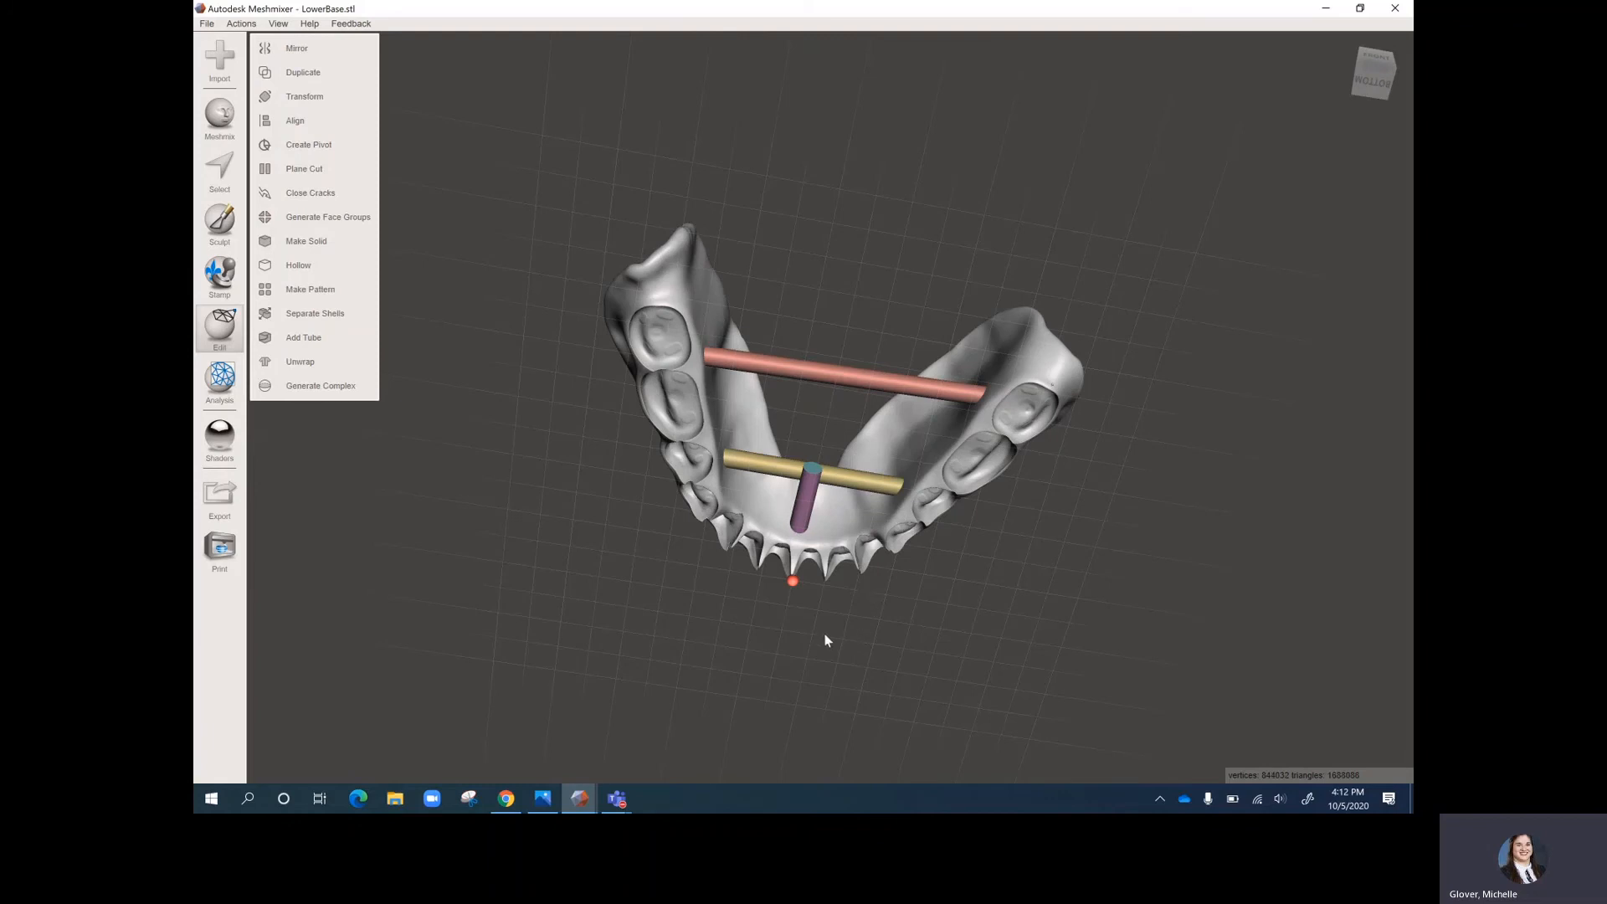
pyautogui.moveTo(825, 635); pyautogui.dragTo(815, 567, button='right')
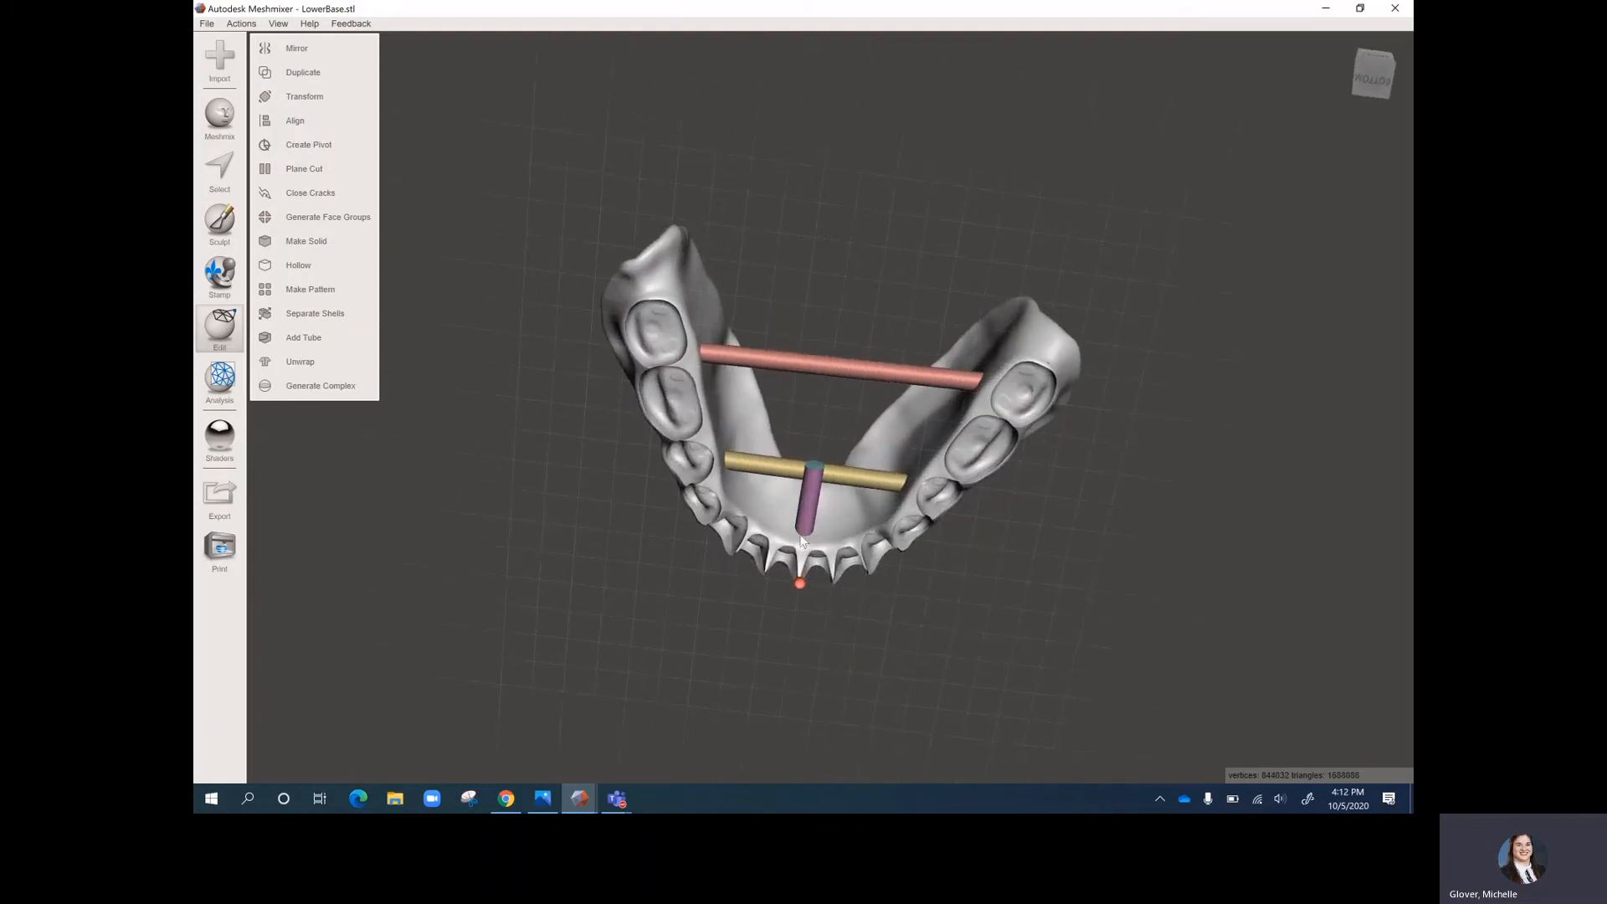
pyautogui.moveTo(814, 625); pyautogui.dragTo(1183, 373, button='right')
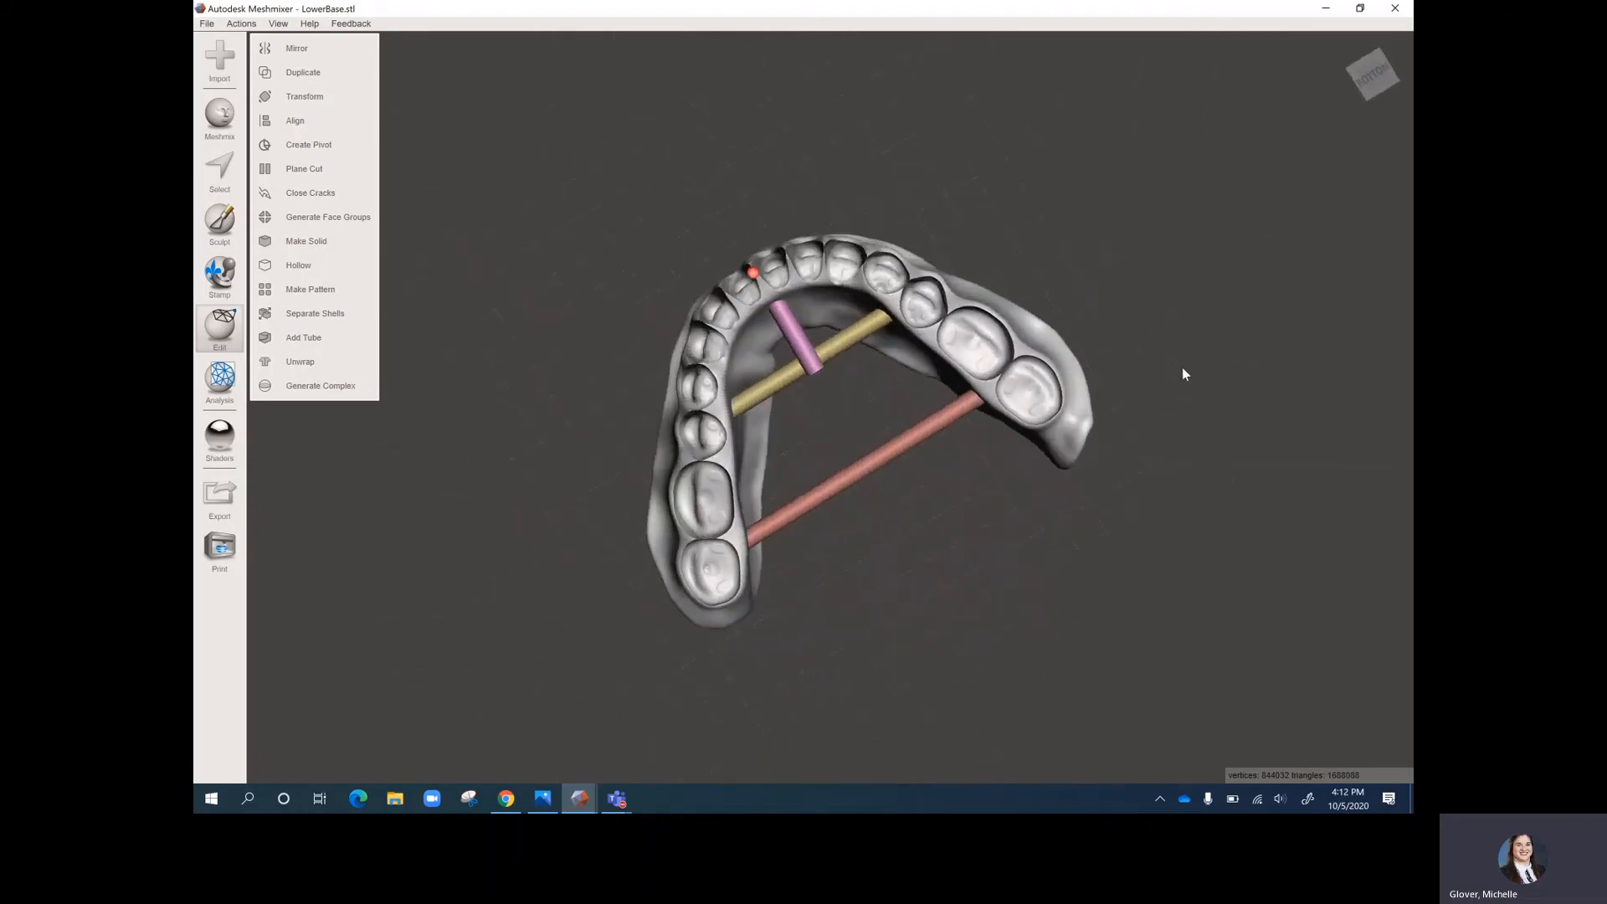
pyautogui.moveTo(863, 554); pyautogui.dragTo(939, 381, button='right')
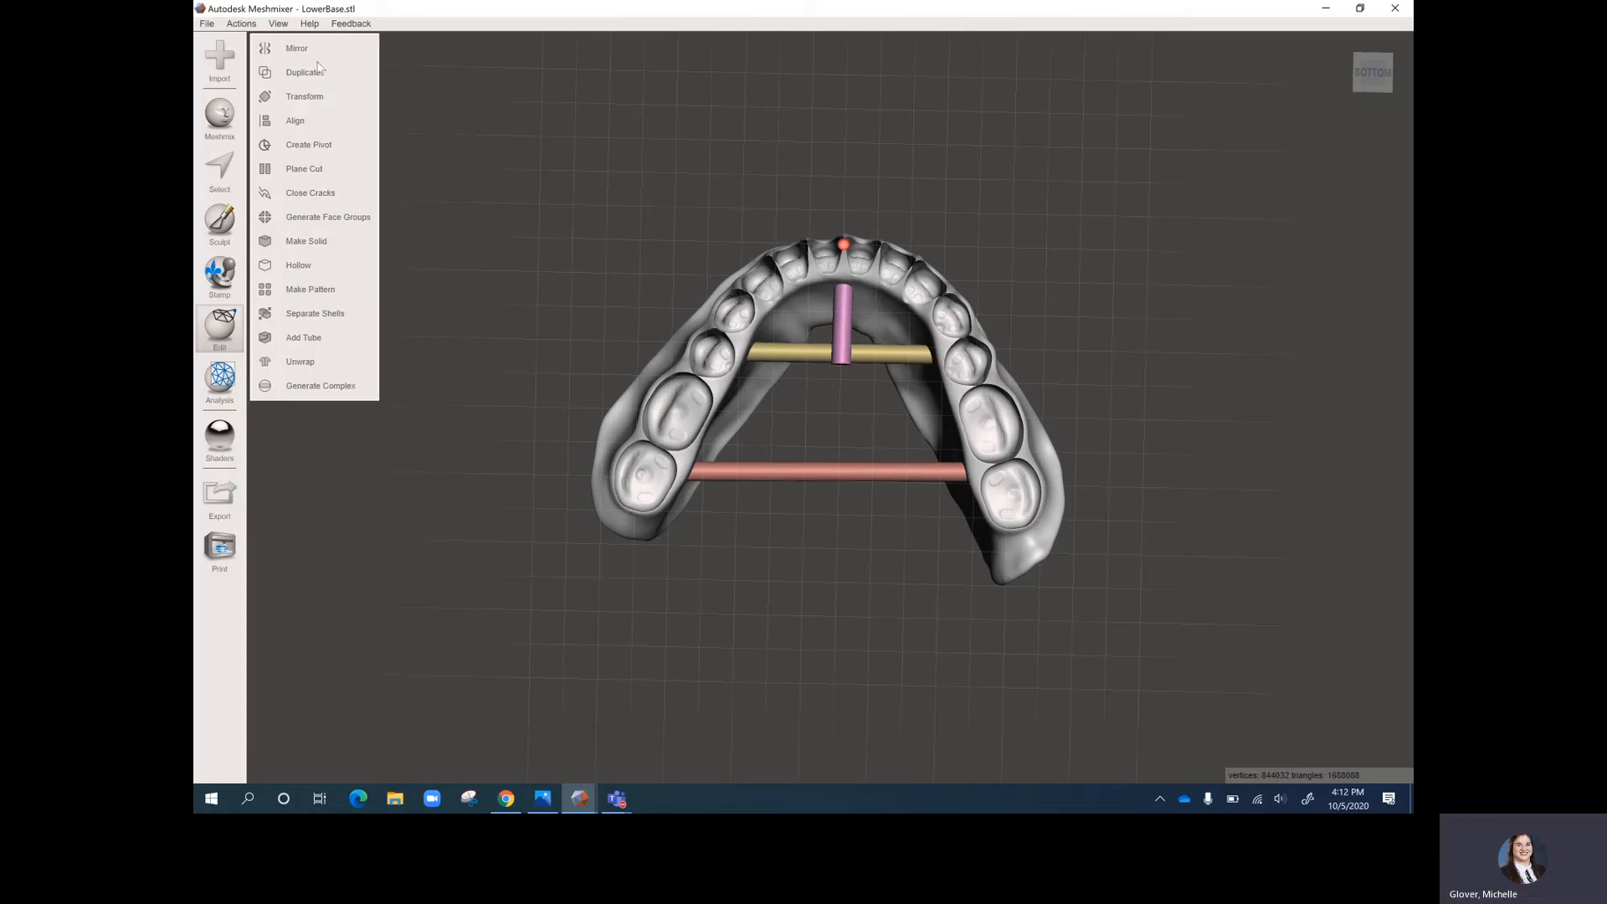
# - Export the lower base with its tubes as test lower with tubes.stl in STL Binary Format, replacing the existing file
pyautogui.click(207, 23)
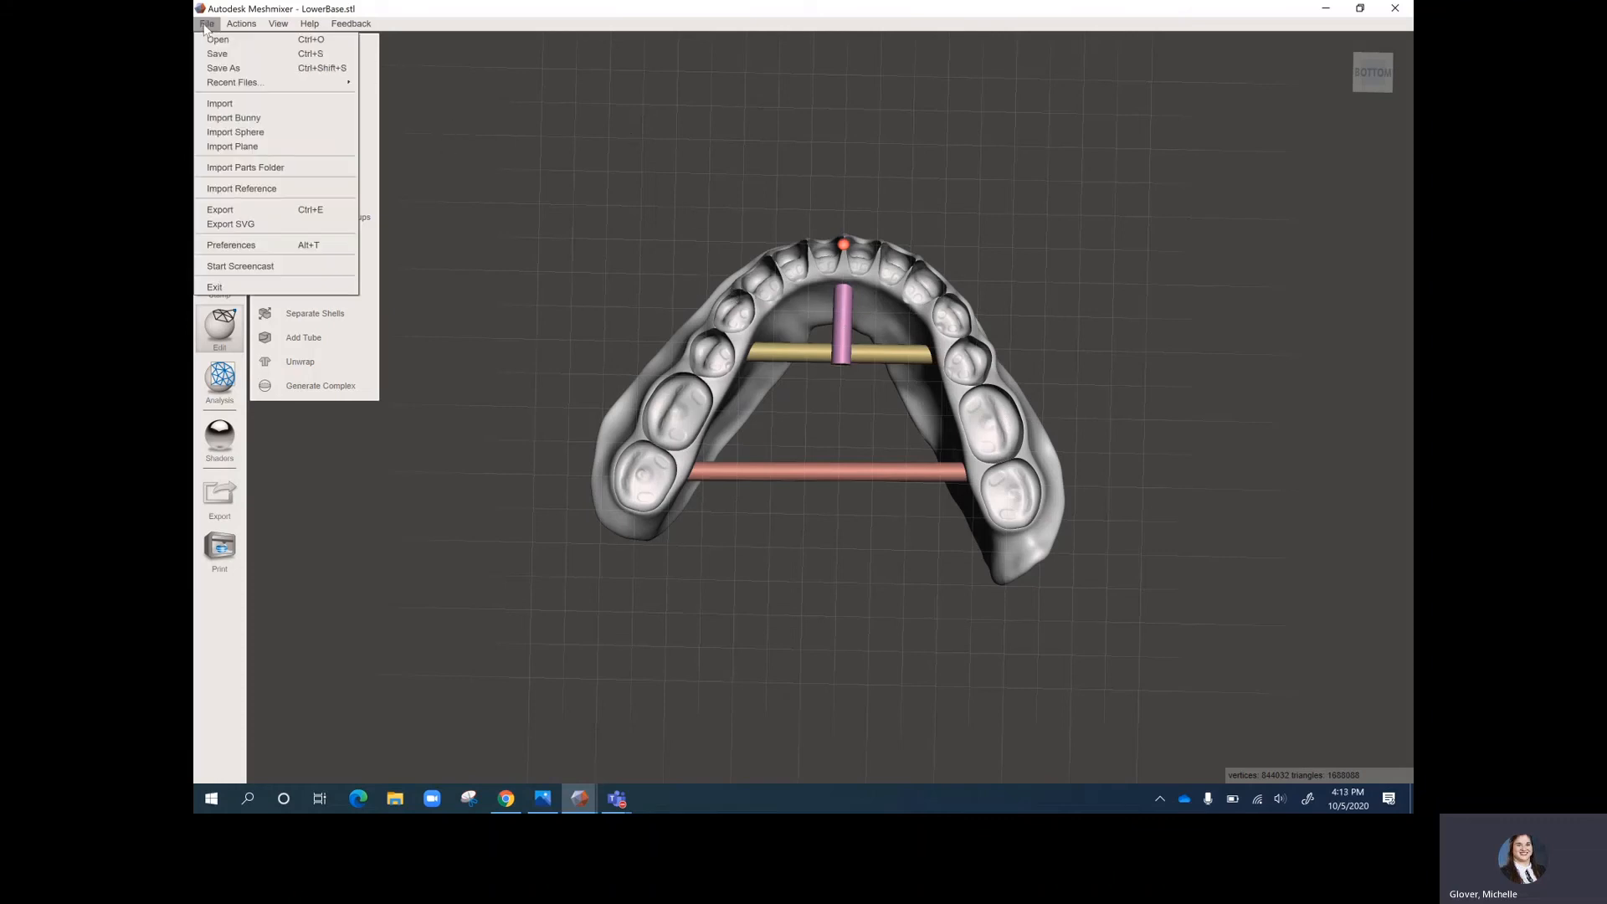
pyautogui.click(235, 205)
pyautogui.click(210, 26)
pyautogui.click(220, 209)
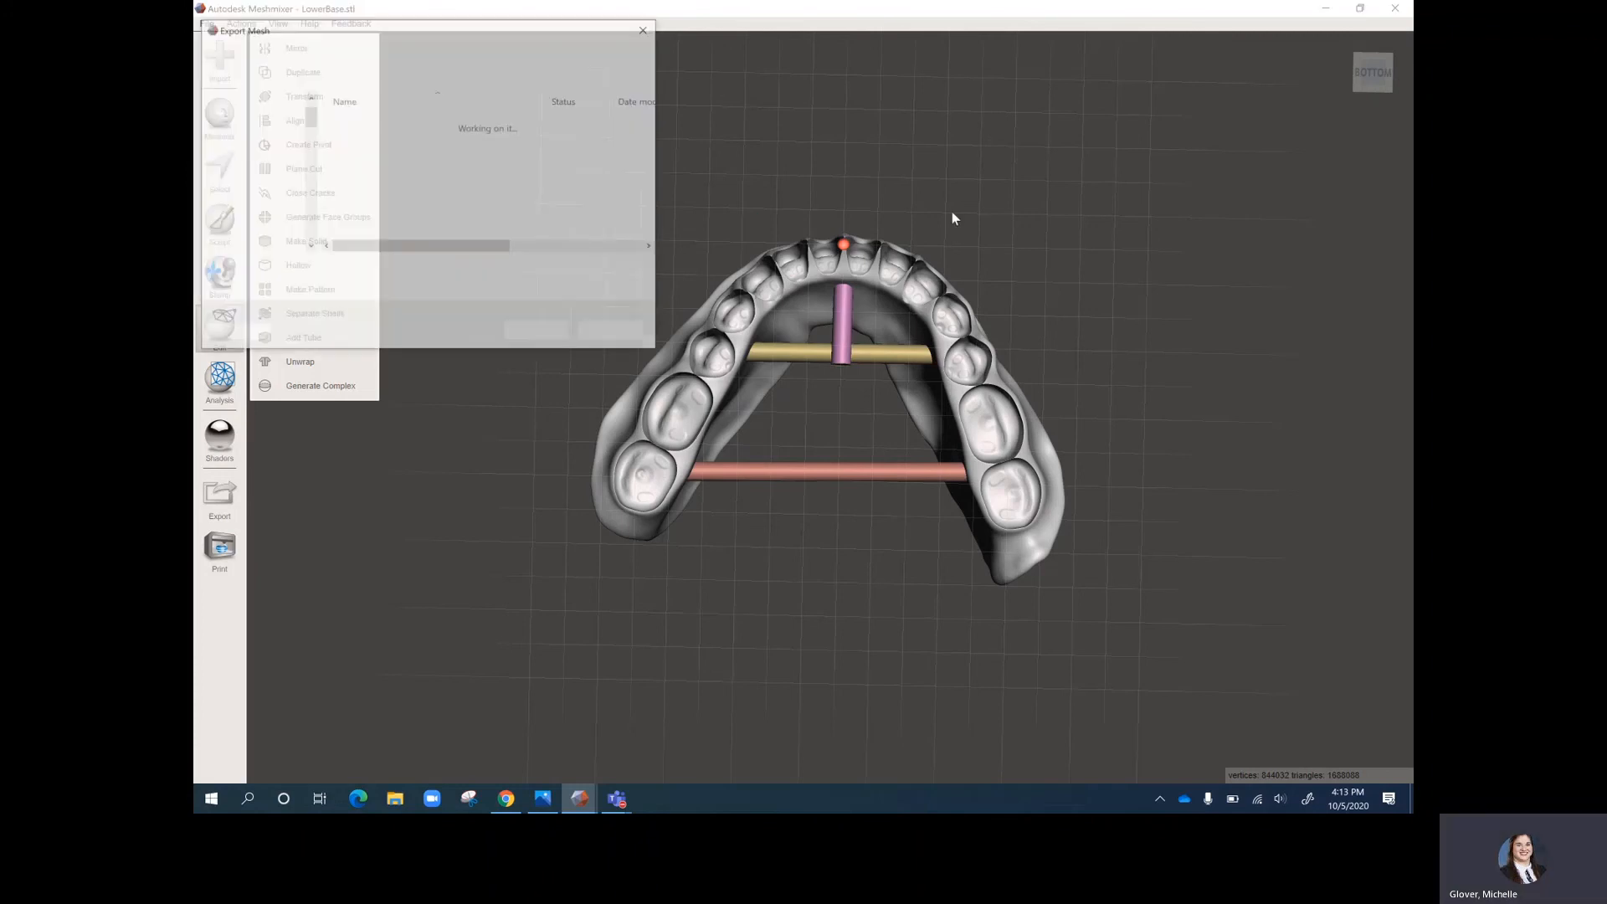
pyautogui.write('test lower with tubes.stl')
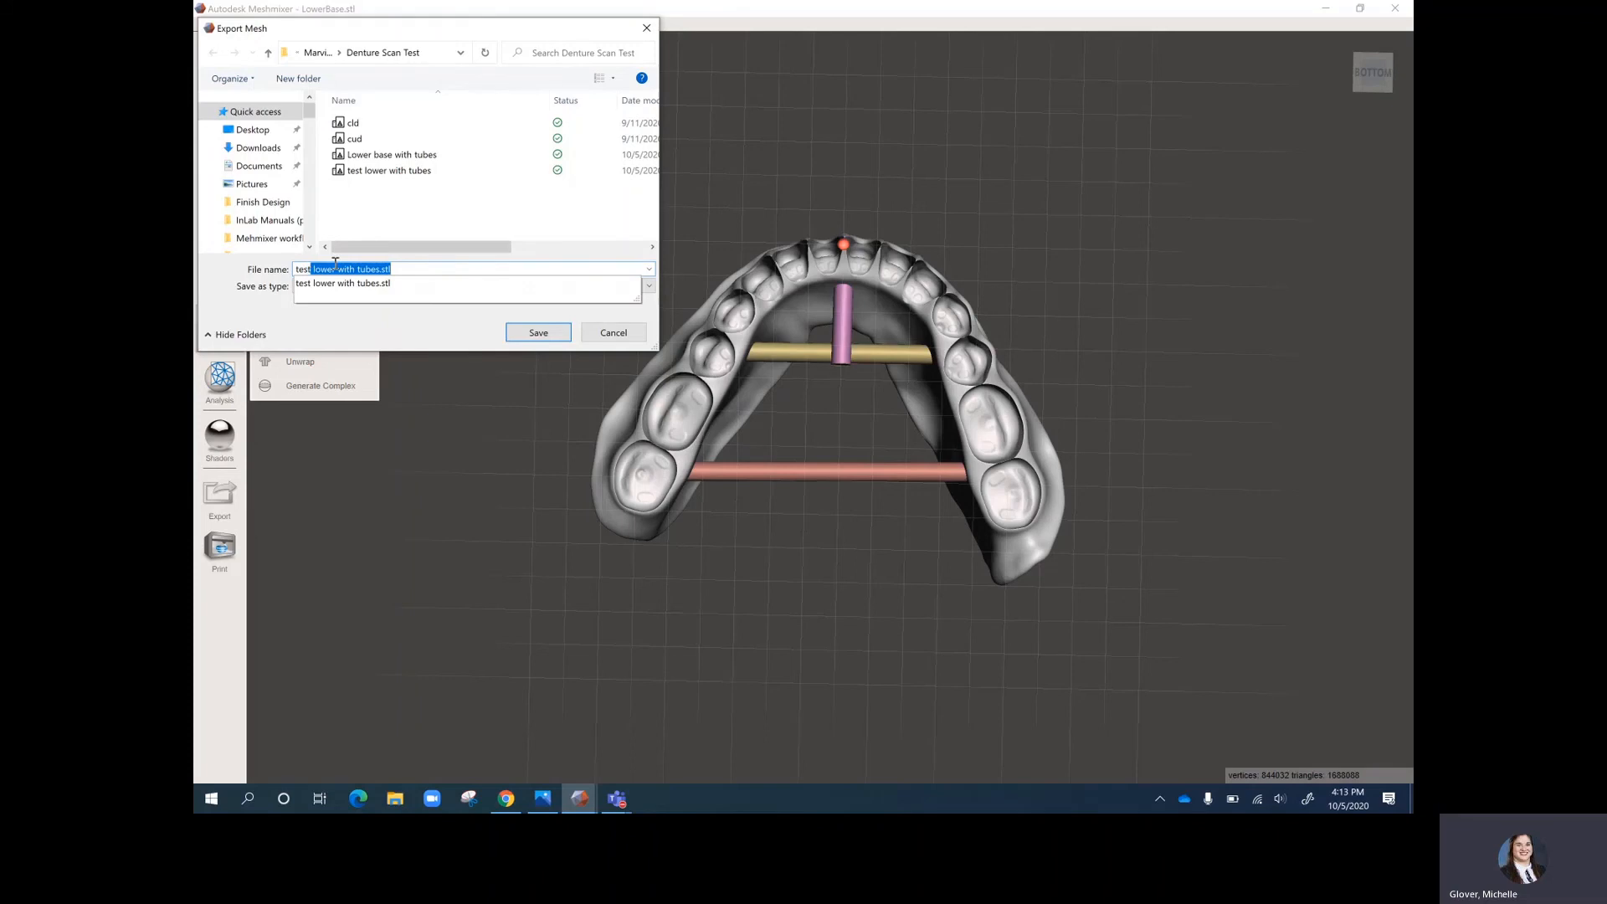
pyautogui.press('Return')
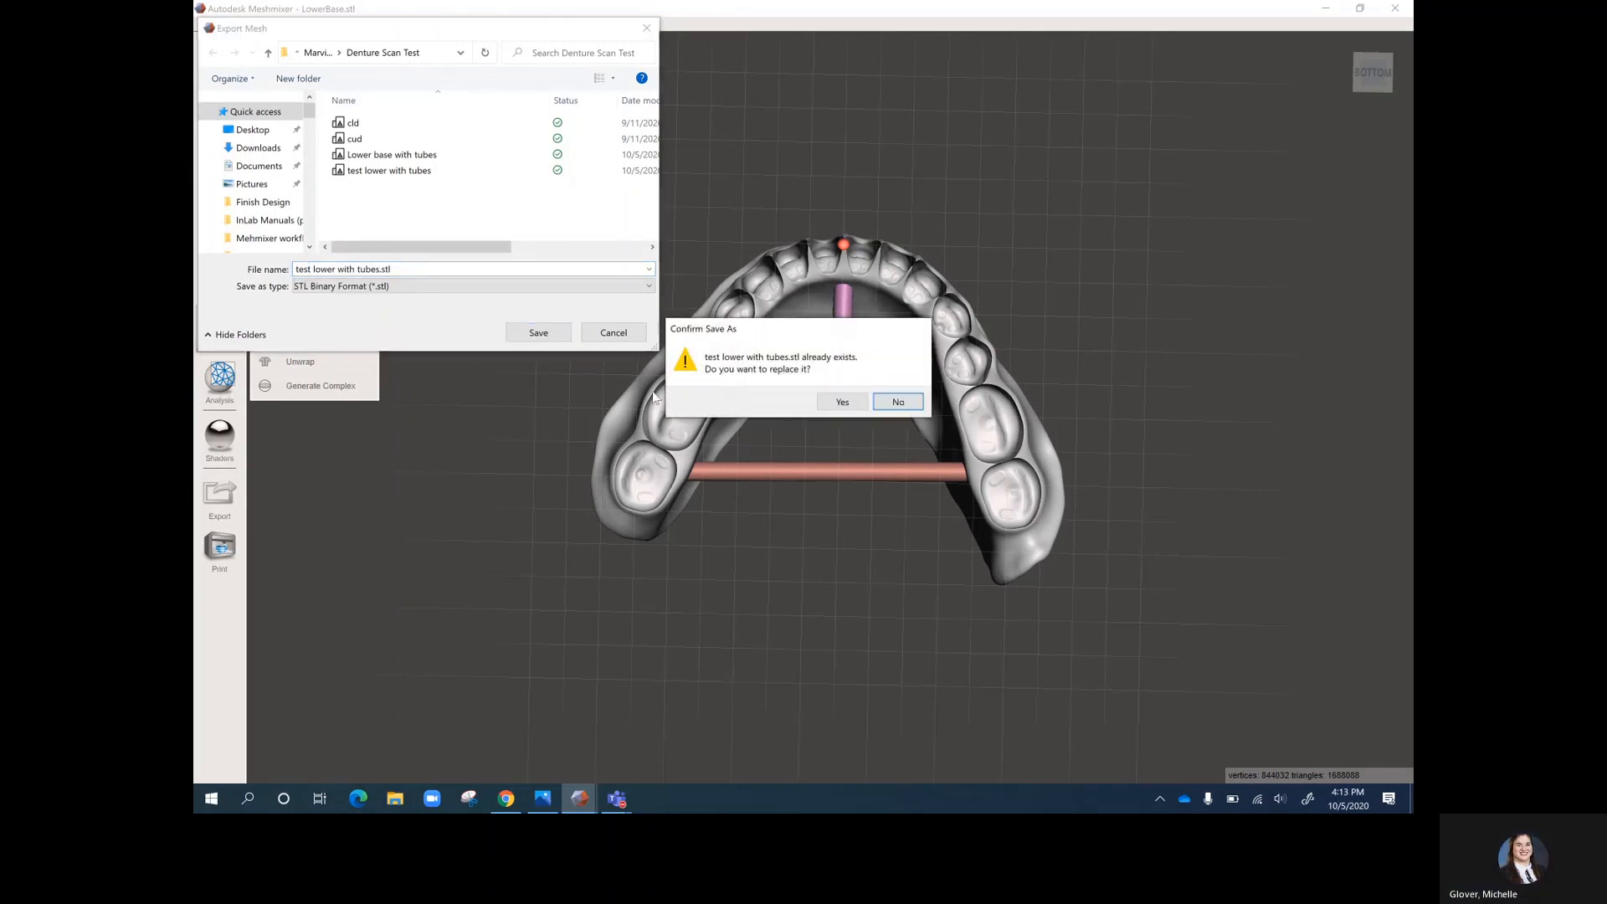
pyautogui.click(843, 403)
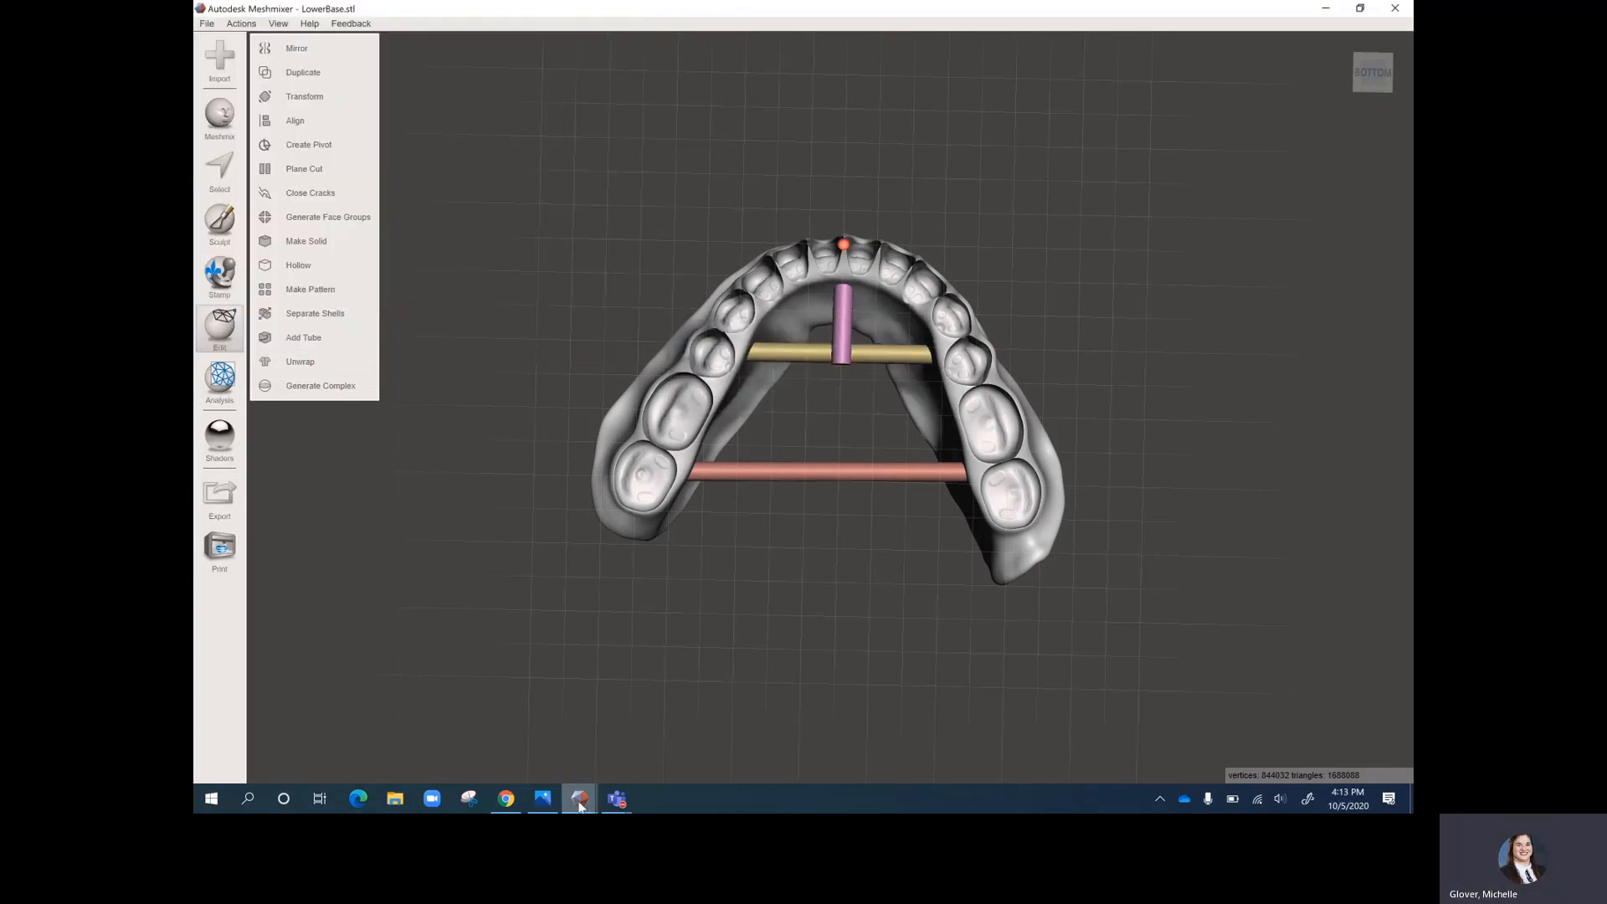
# - Switch to the open upper with tubes.stl model and examine its crossbars, vertical tubes and tissue-side surface from several angles
pyautogui.moveTo(579, 799)
pyautogui.click(540, 746)
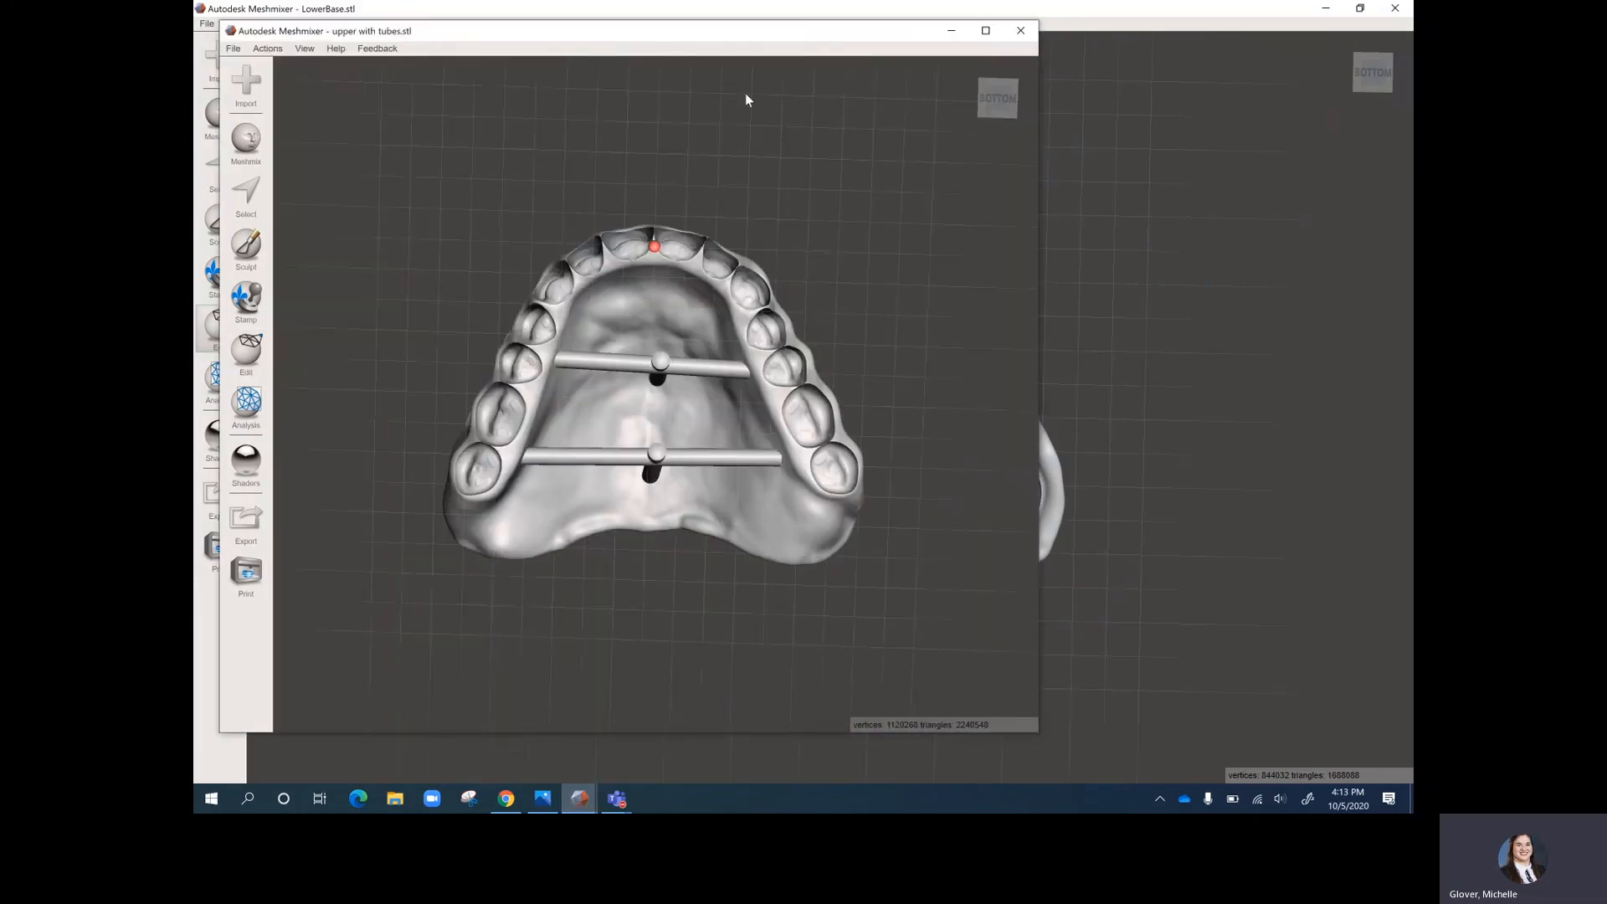
pyautogui.moveTo(617, 37); pyautogui.dragTo(925, 75)
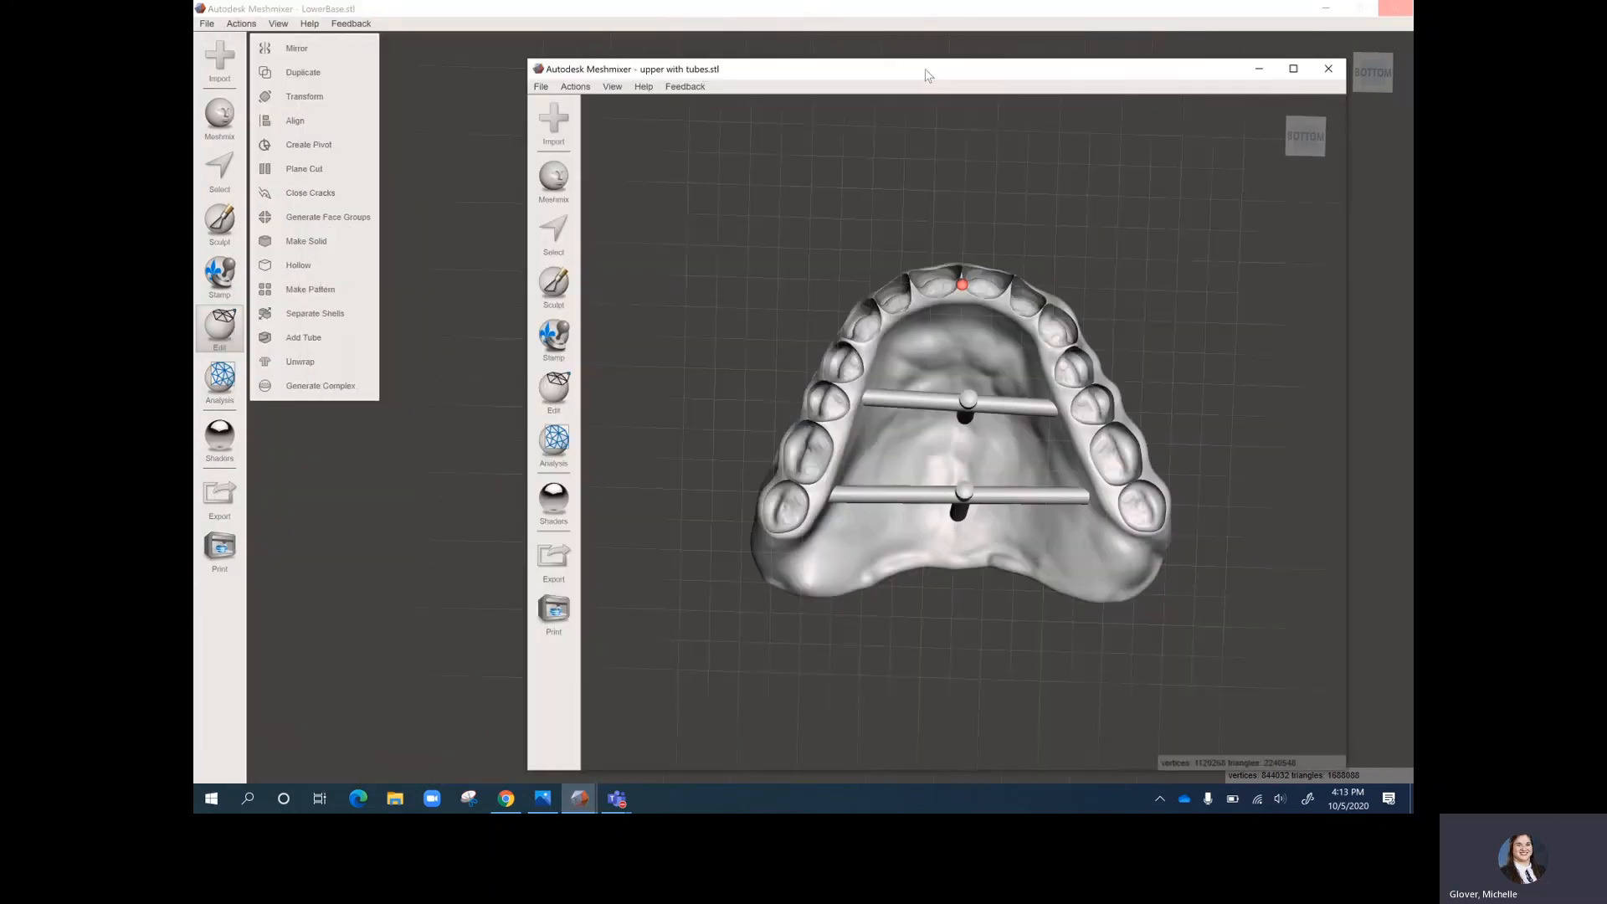
pyautogui.click(1362, 12)
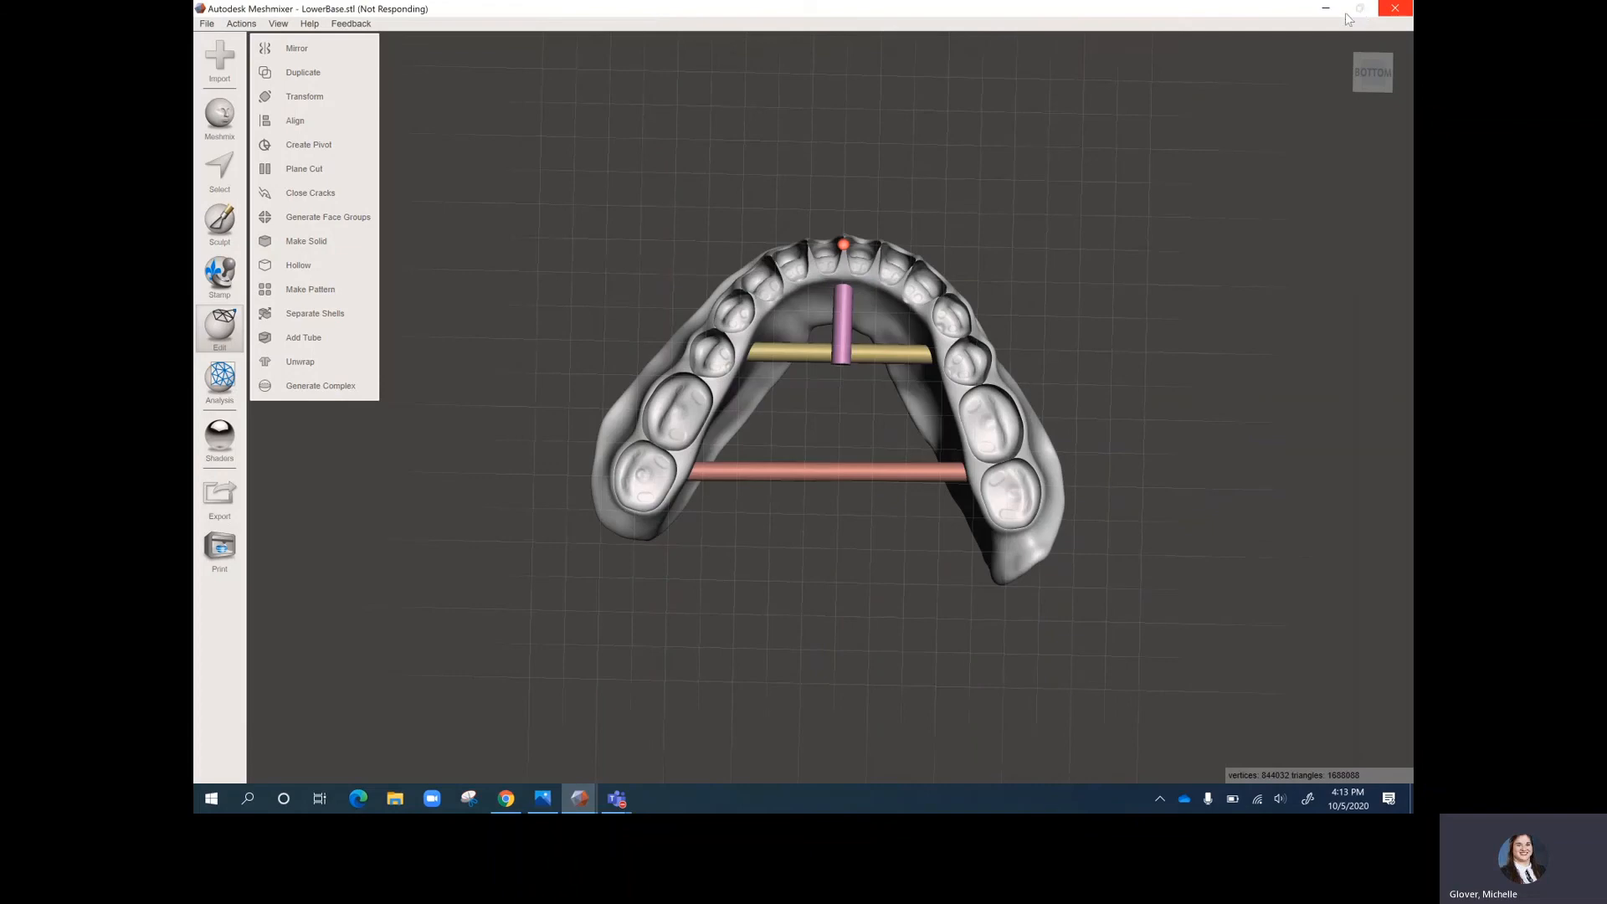
pyautogui.moveTo(603, 804)
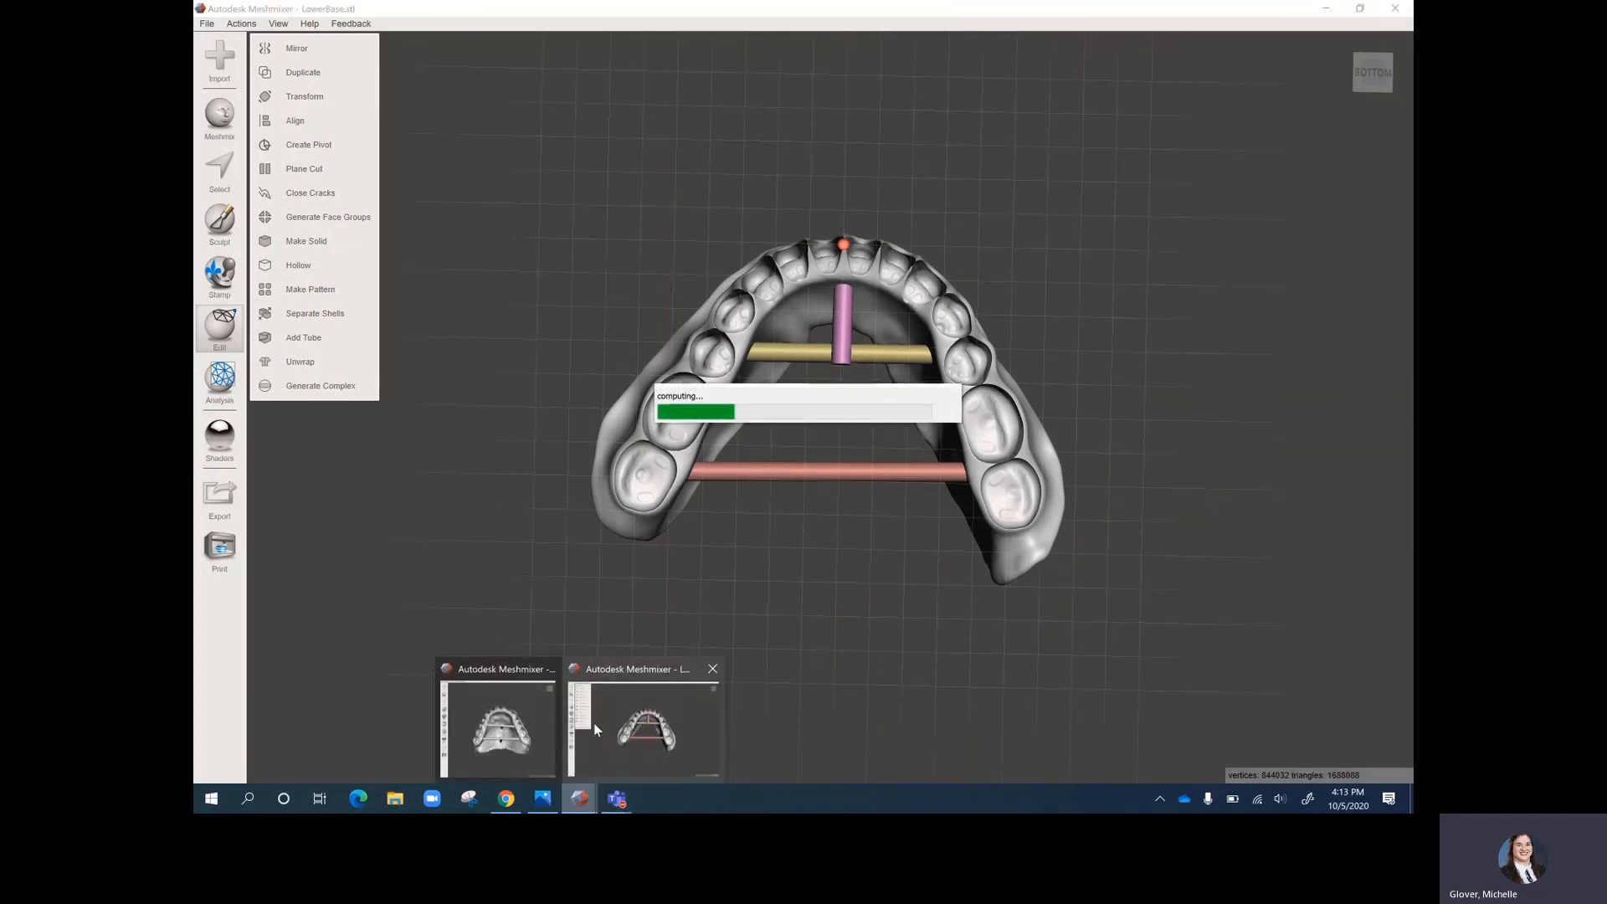
pyautogui.click(503, 733)
pyautogui.moveTo(1035, 423); pyautogui.dragTo(994, 420, button='right')
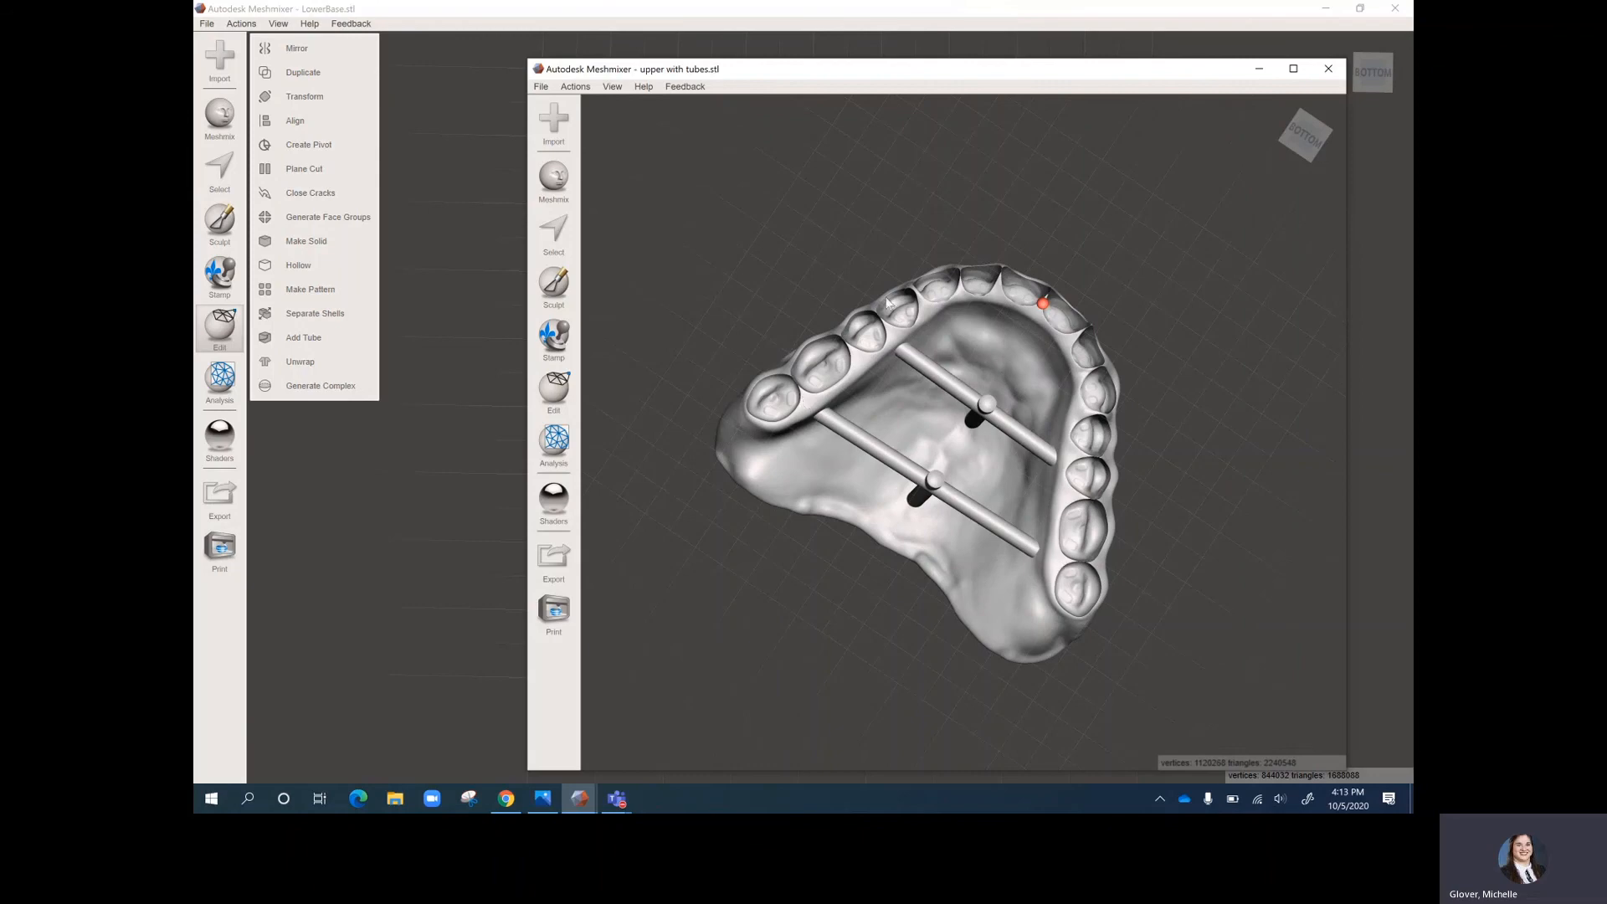
pyautogui.moveTo(1130, 610); pyautogui.dragTo(955, 289, button='right')
pyautogui.moveTo(1115, 529); pyautogui.dragTo(761, 493, button='right')
pyautogui.moveTo(1023, 345); pyautogui.dragTo(923, 660, button='right')
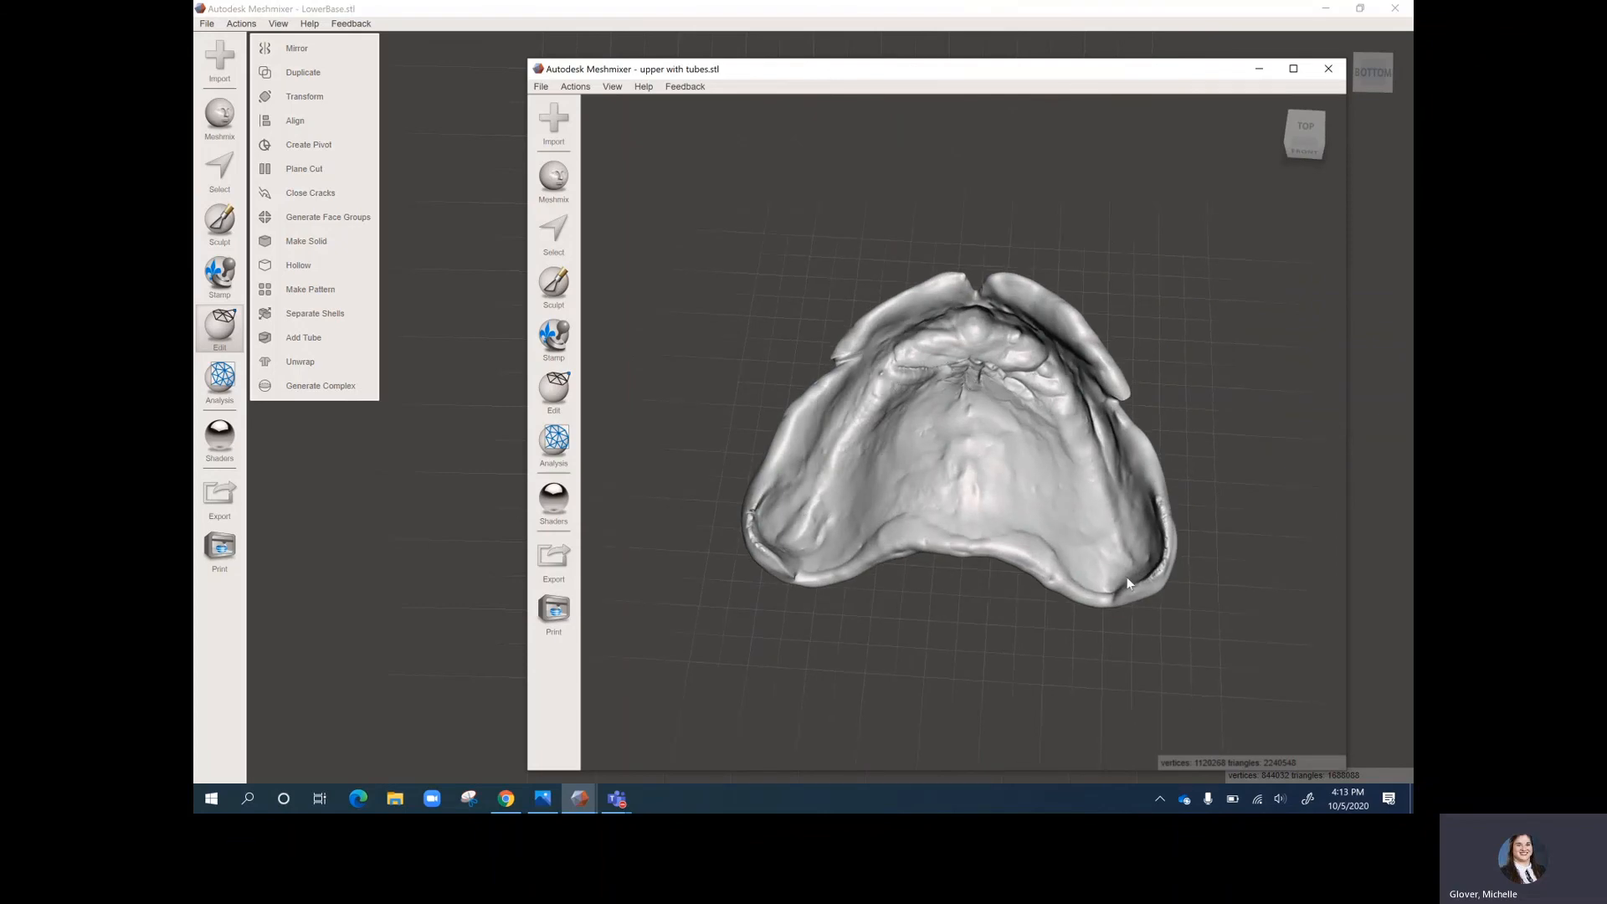
pyautogui.moveTo(1017, 506); pyautogui.dragTo(1043, 445, button='right')
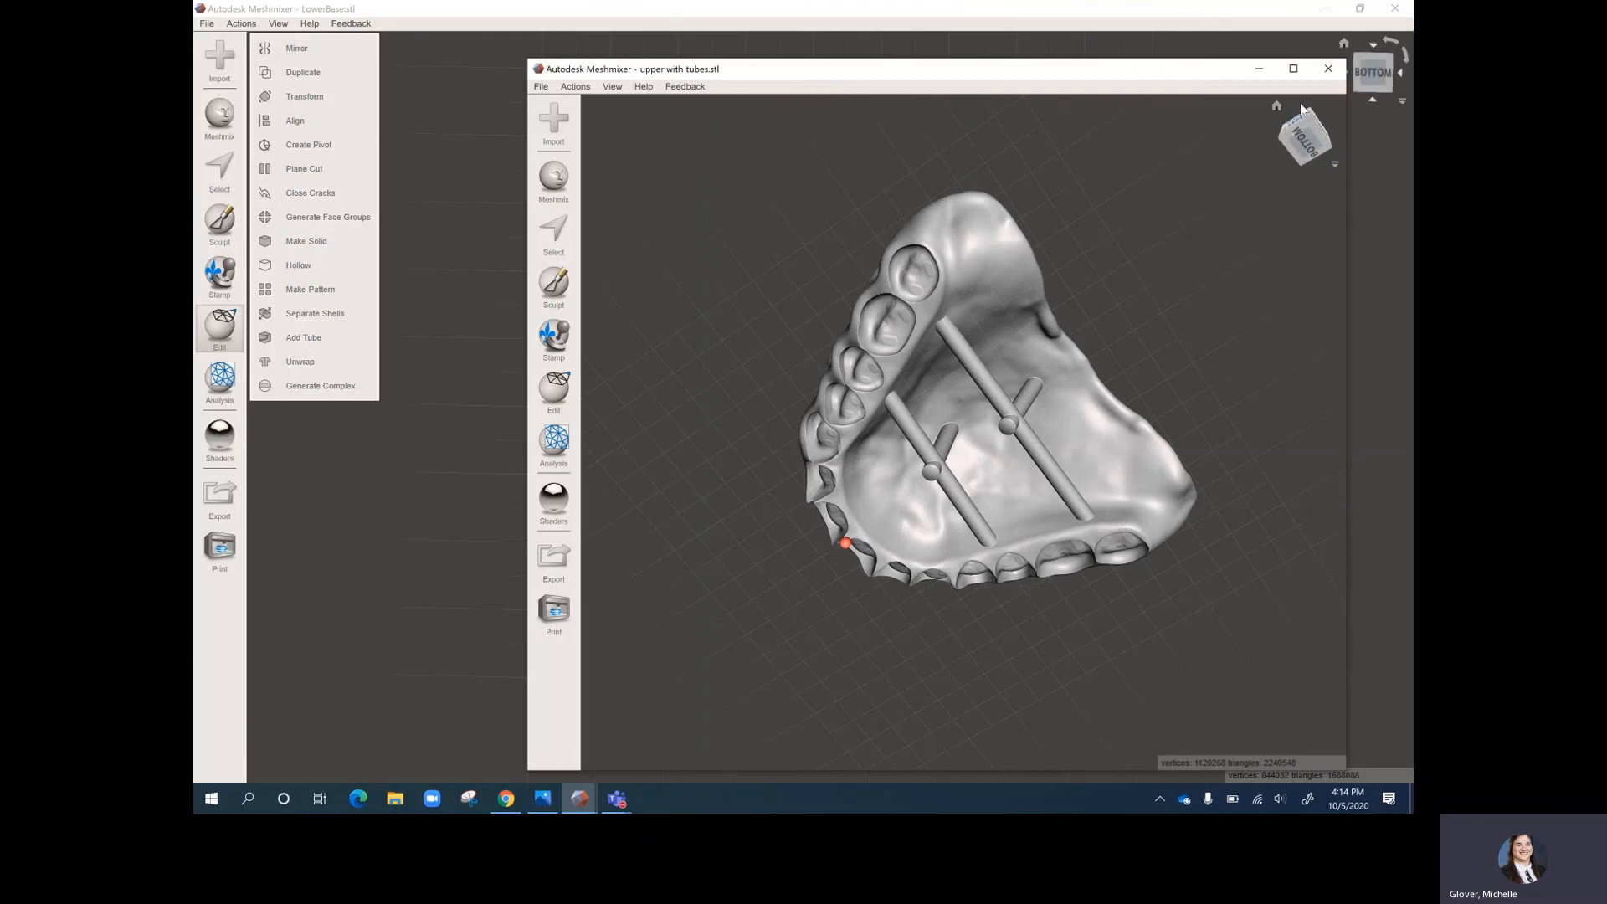
# - Arrange the LowerBase.stl and upper with tubes.stl windows side by side, with the upper denture turned to show its crossbars
pyautogui.click(1243, 31)
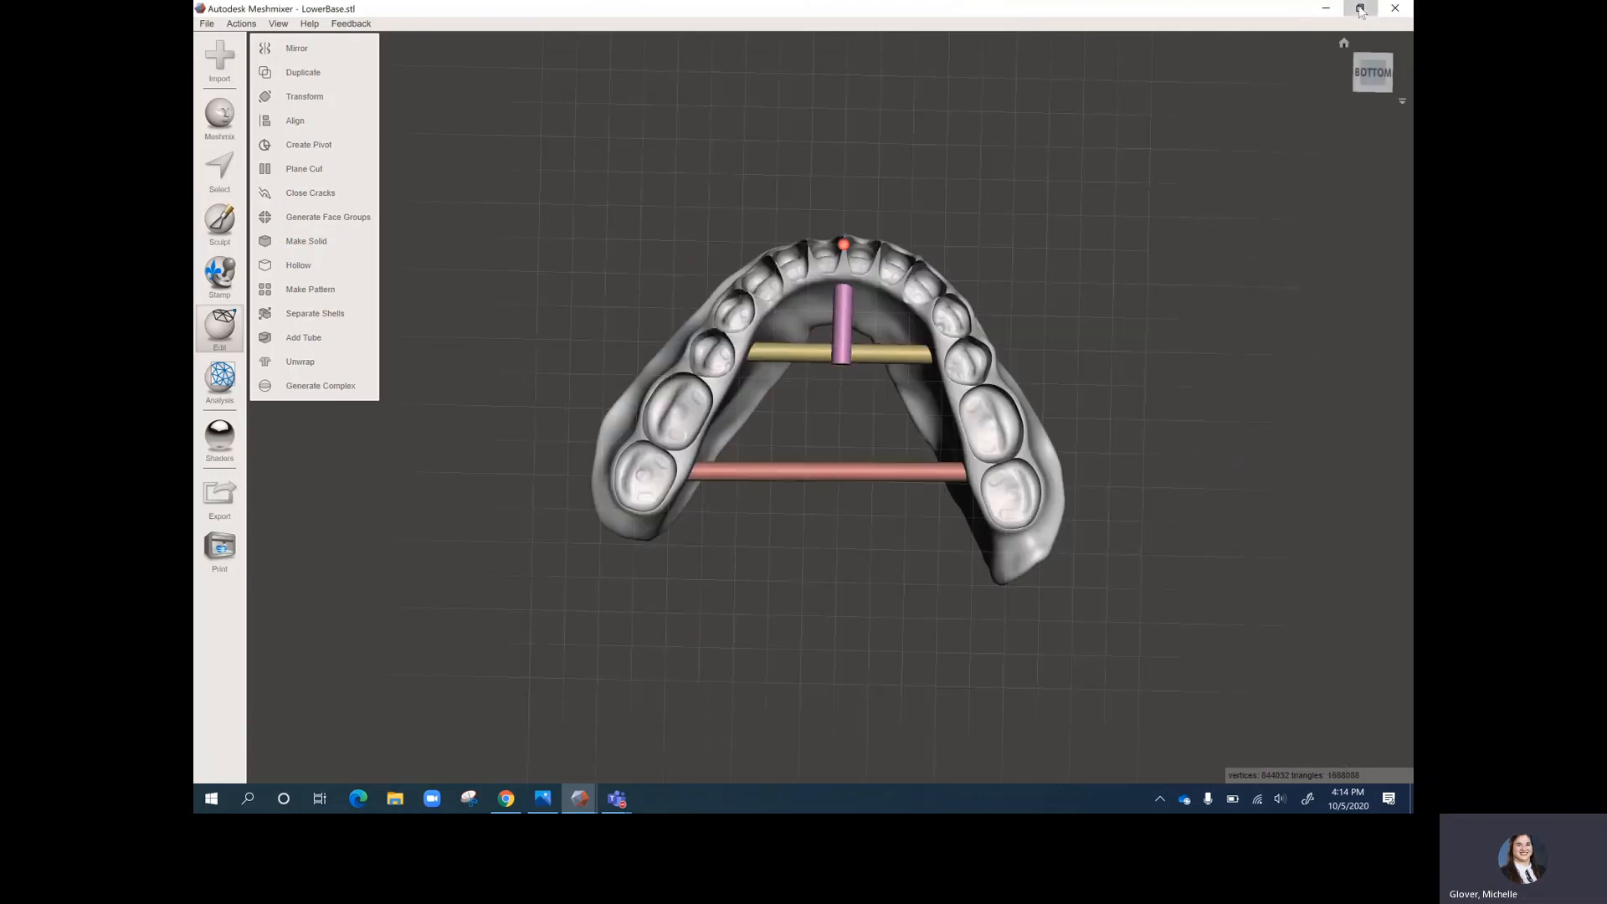
pyautogui.click(1359, 8)
pyautogui.moveTo(1170, 71); pyautogui.dragTo(1407, 33)
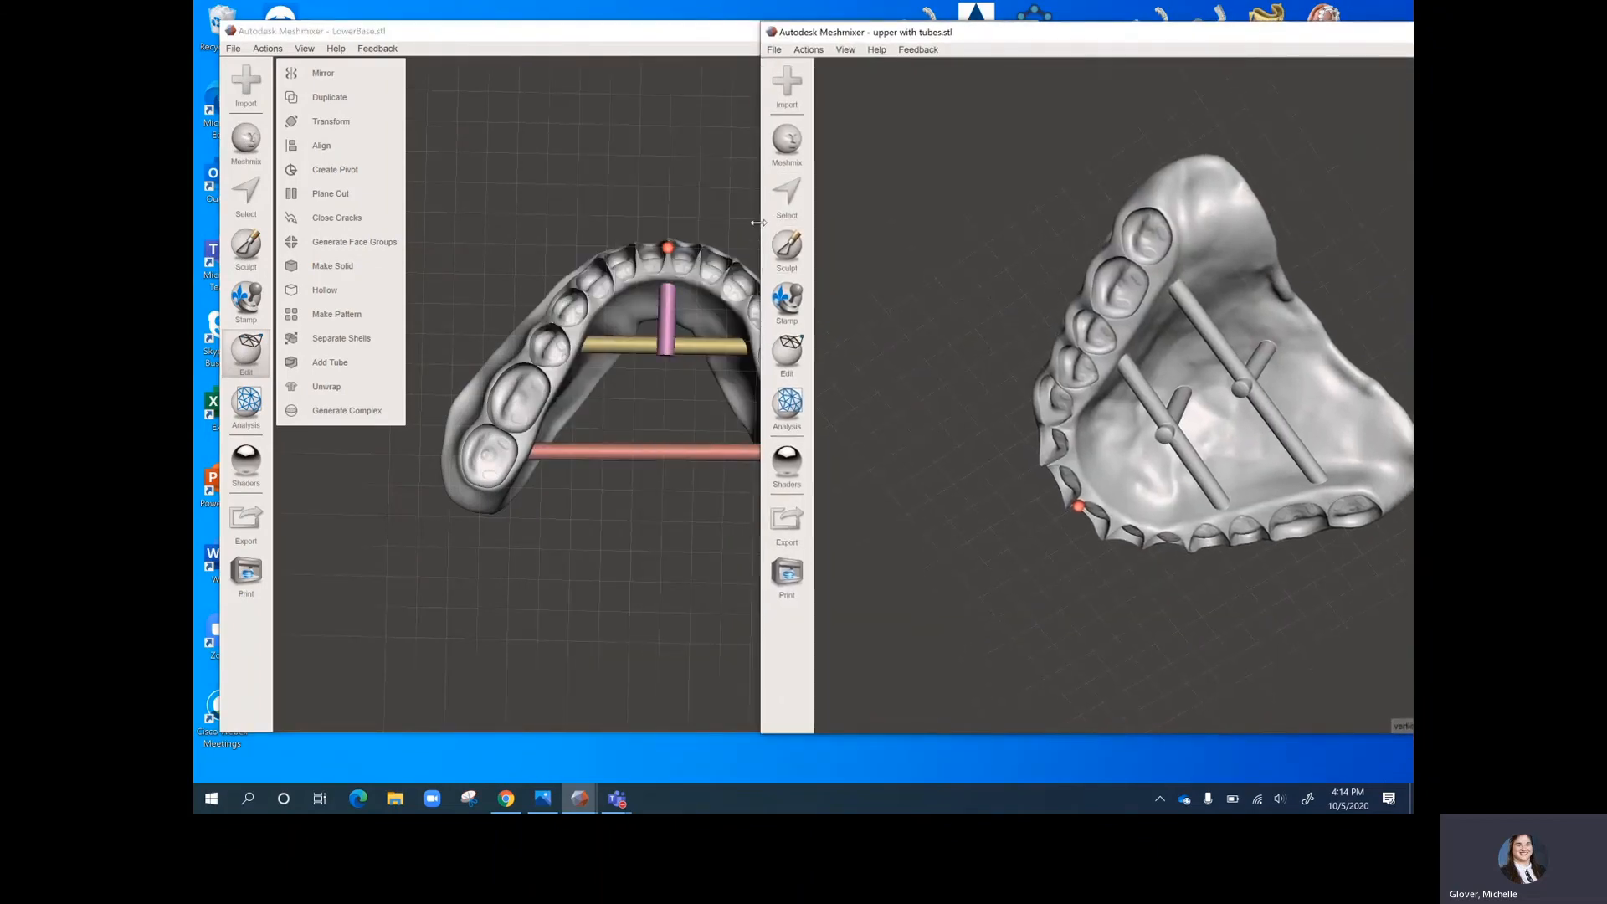
pyautogui.moveTo(759, 243); pyautogui.dragTo(961, 280)
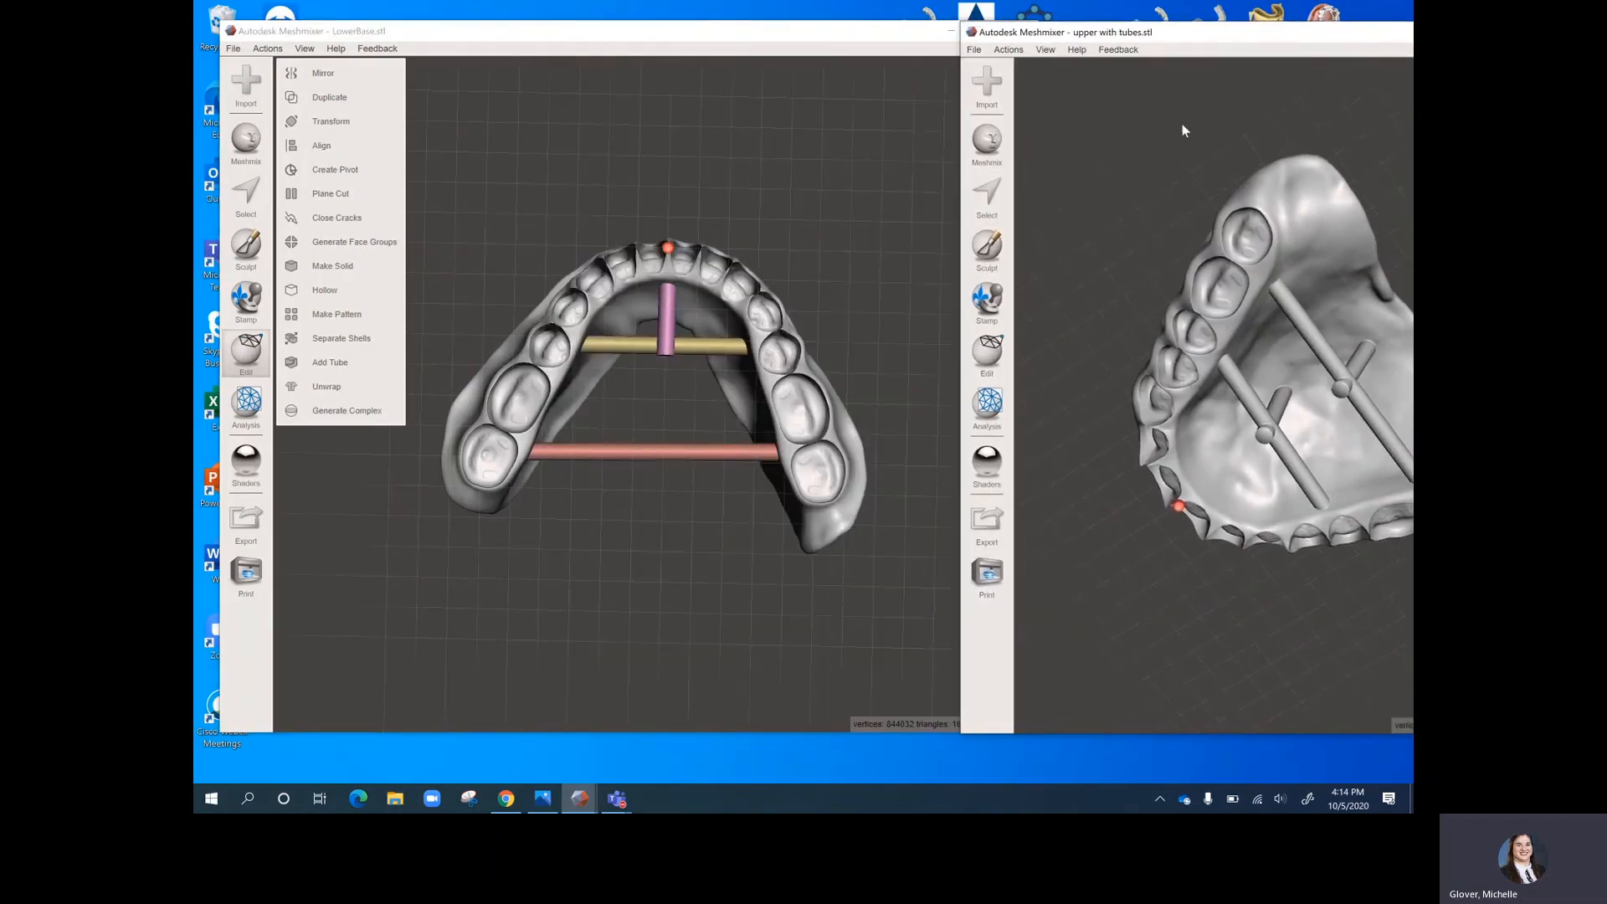
pyautogui.rightClick(1084, 31)
pyautogui.click(1112, 50)
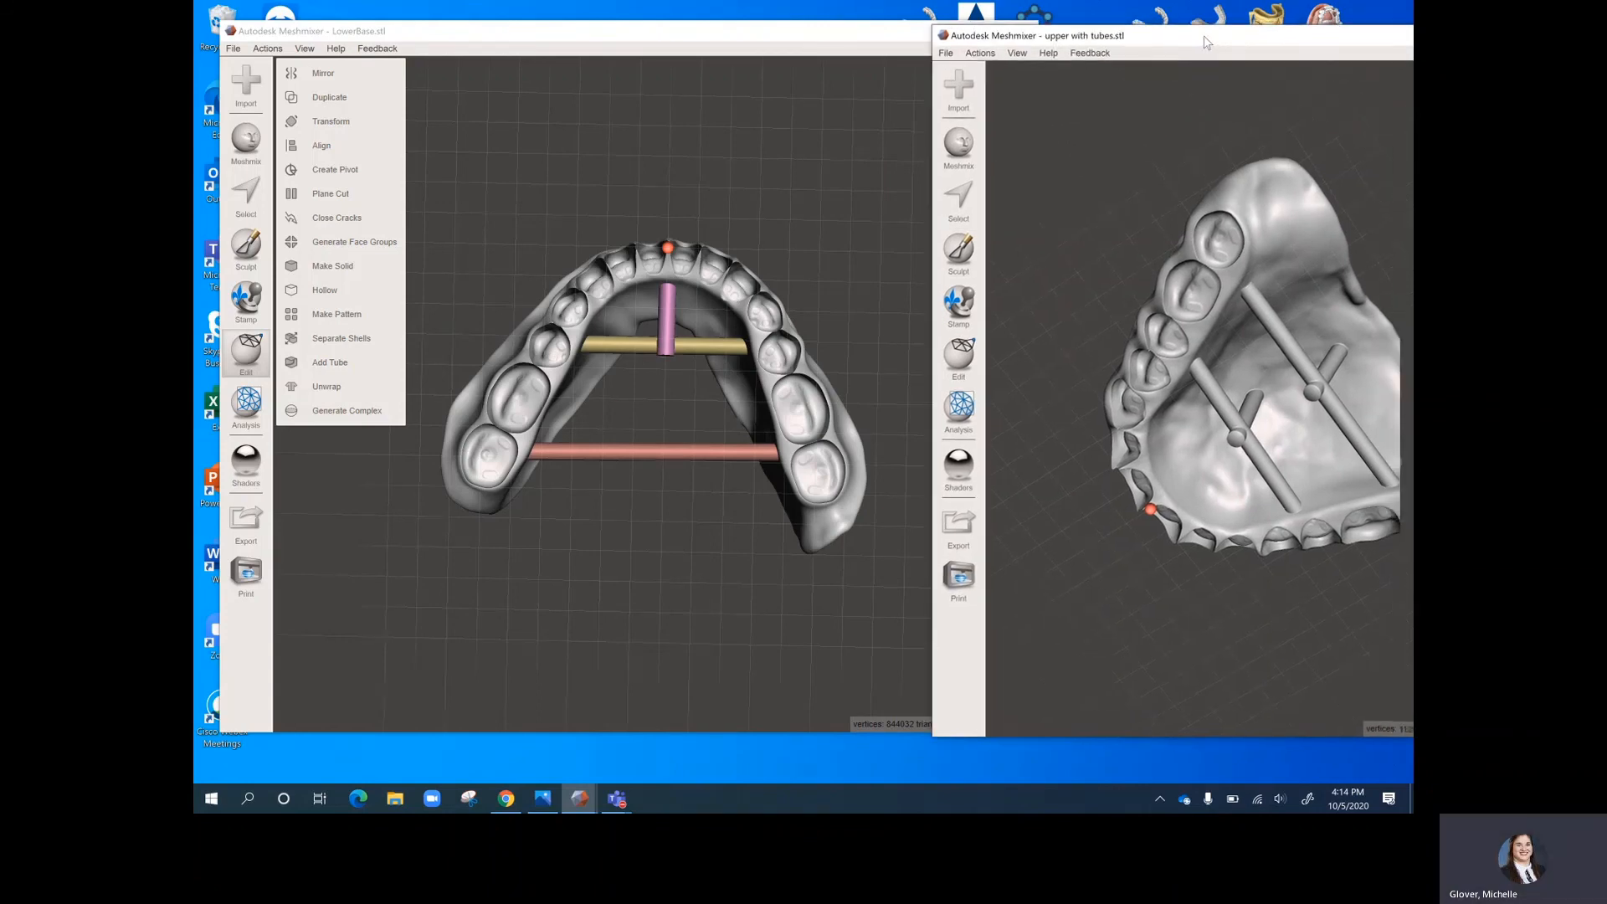
pyautogui.moveTo(1258, 429); pyautogui.dragTo(1046, 449, button='right')
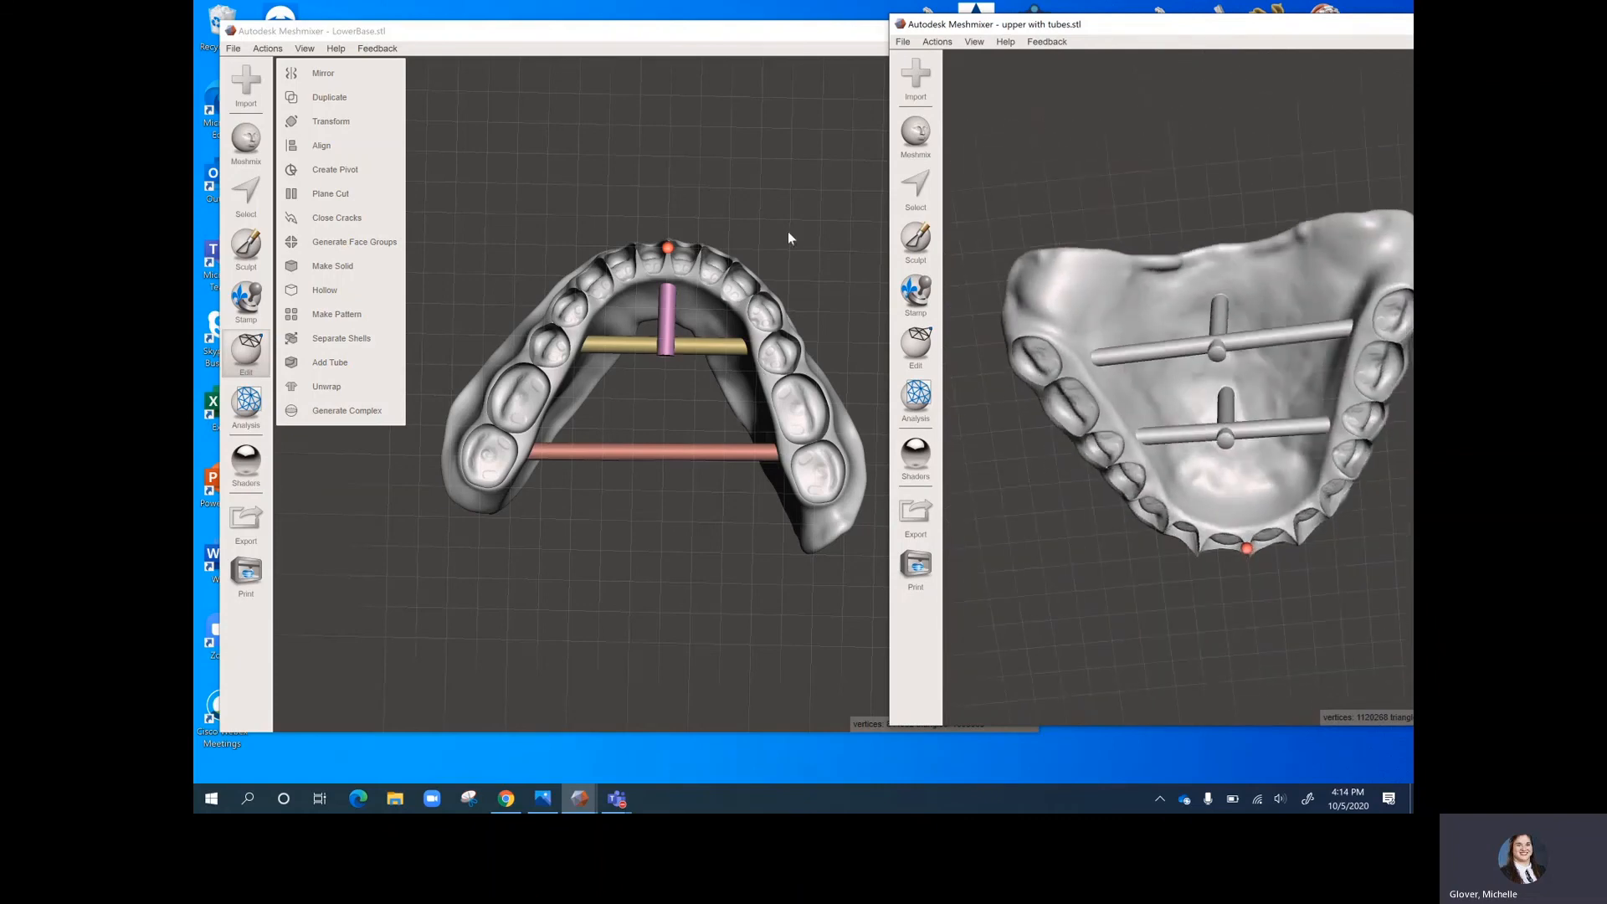